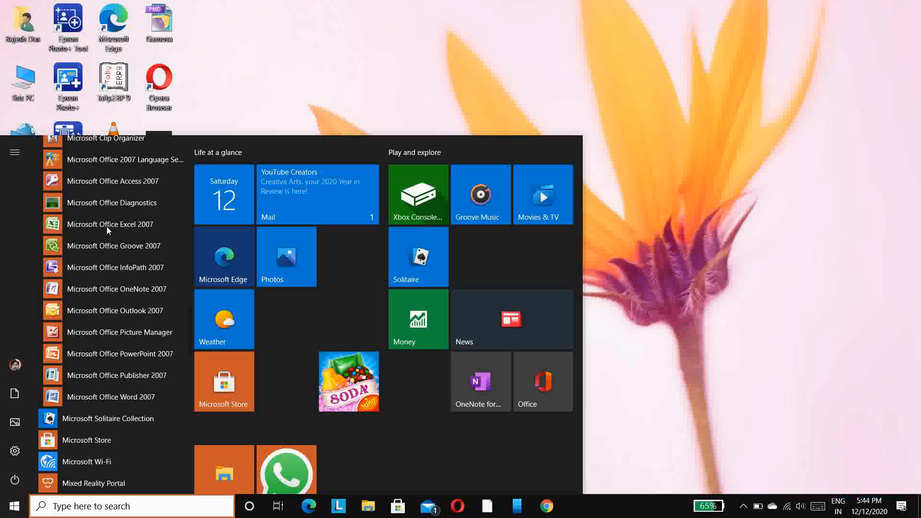
# - Launch Microsoft Office Excel 2007 and select cells H10 and E5 in turn on the blank workbook's Sheet1
pyautogui.click(106, 225)
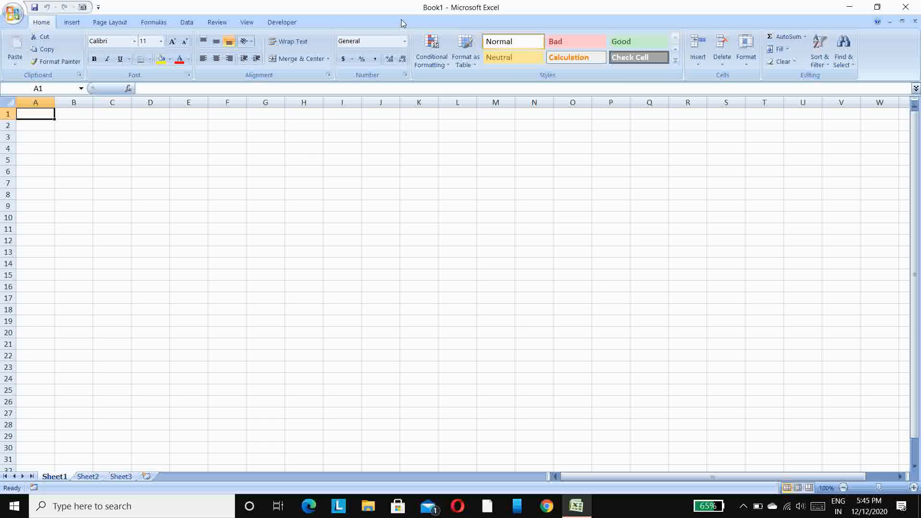
pyautogui.click(285, 214)
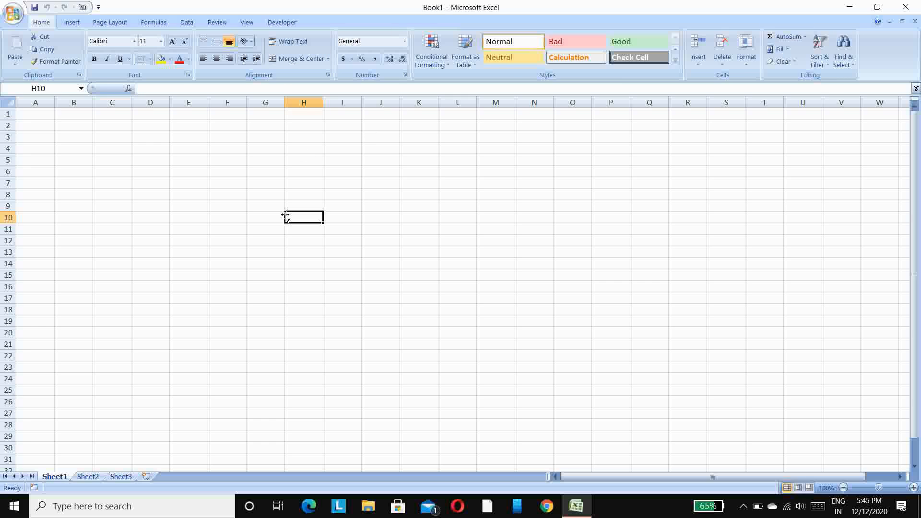
pyautogui.click(187, 165)
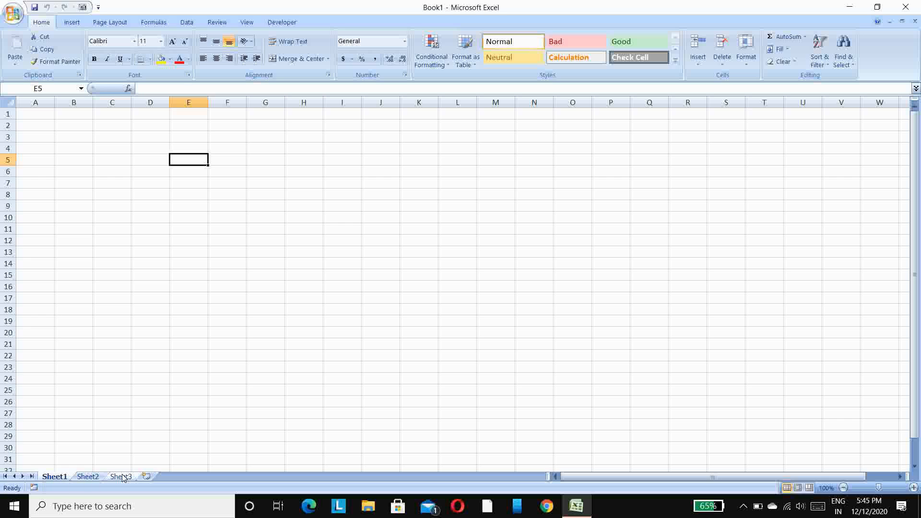
# - Look through the Sheet2 and Sheet3 worksheets and return to Sheet1
pyautogui.click(88, 476)
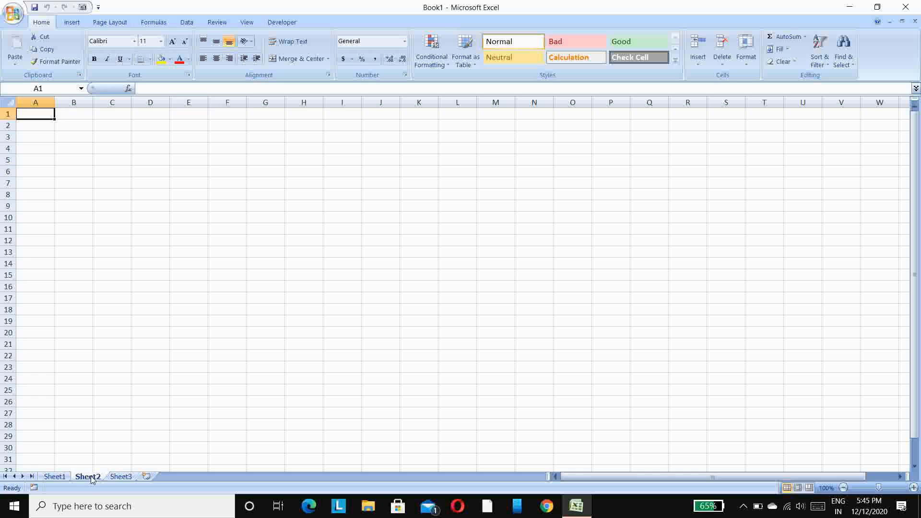
pyautogui.click(127, 478)
pyautogui.click(62, 480)
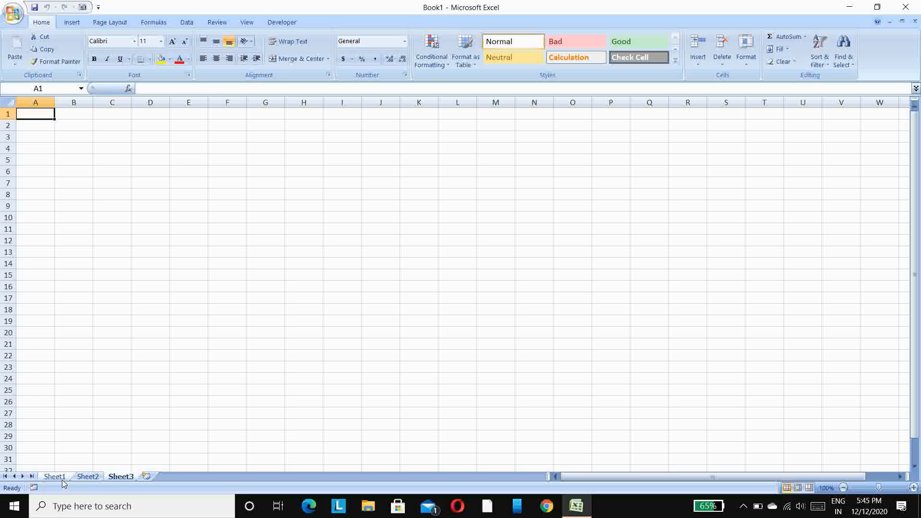
pyautogui.click(91, 476)
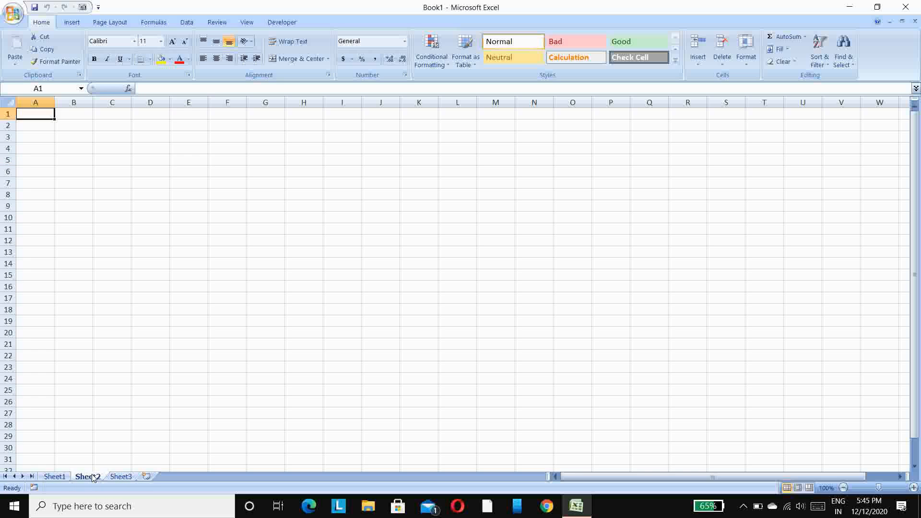
pyautogui.click(120, 477)
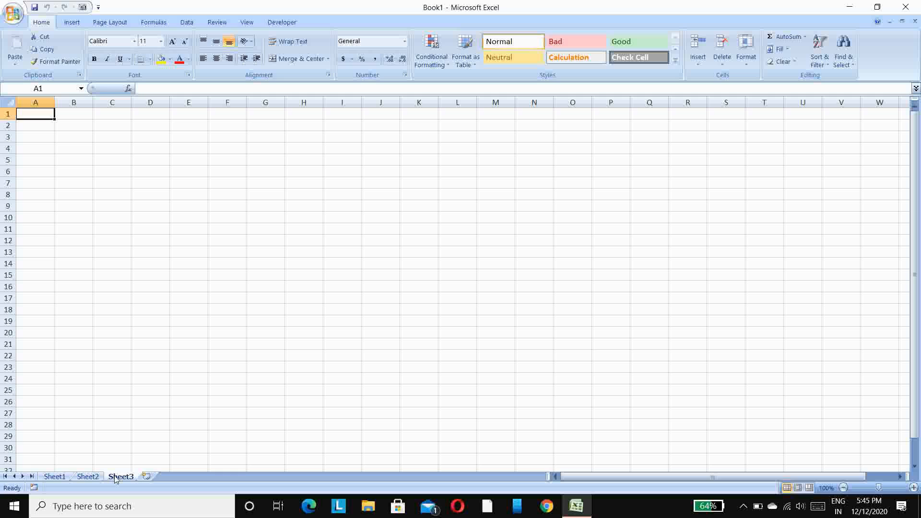
pyautogui.click(60, 479)
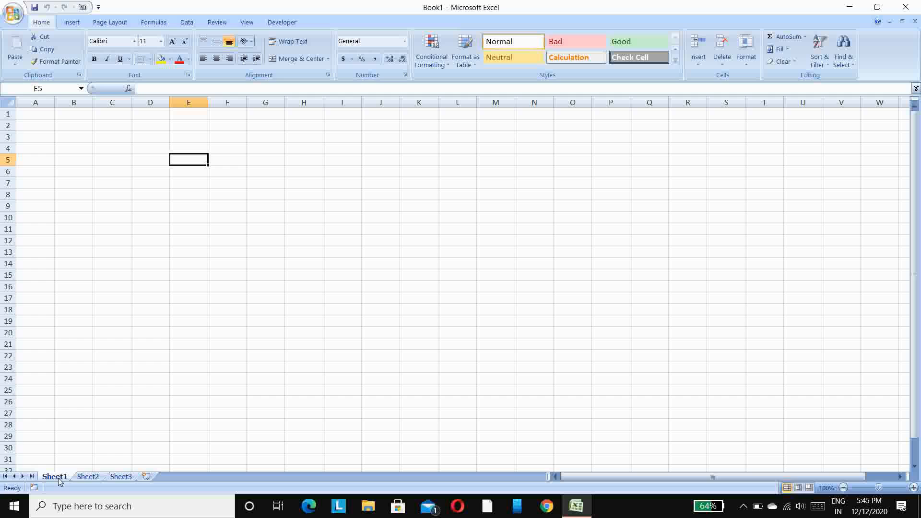
# - Rename the Sheet1 worksheet as DOC
pyautogui.rightClick(60, 482)
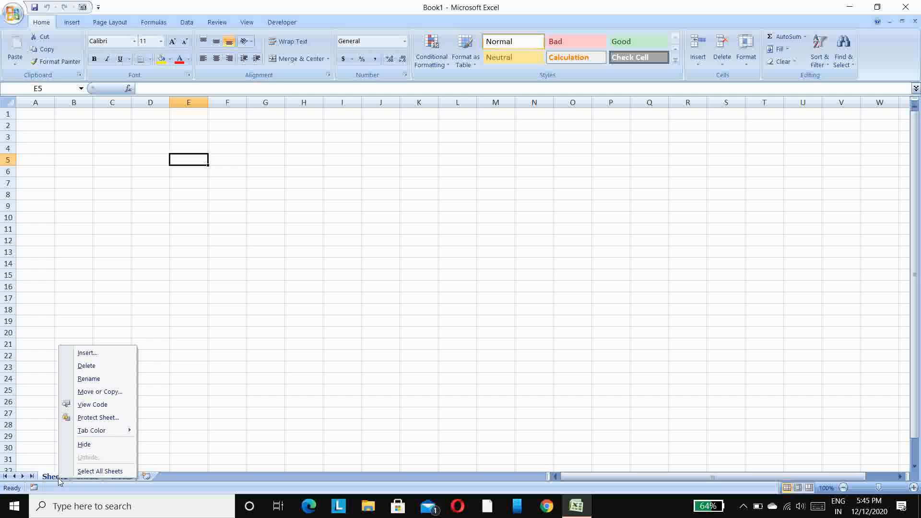
pyautogui.click(92, 380)
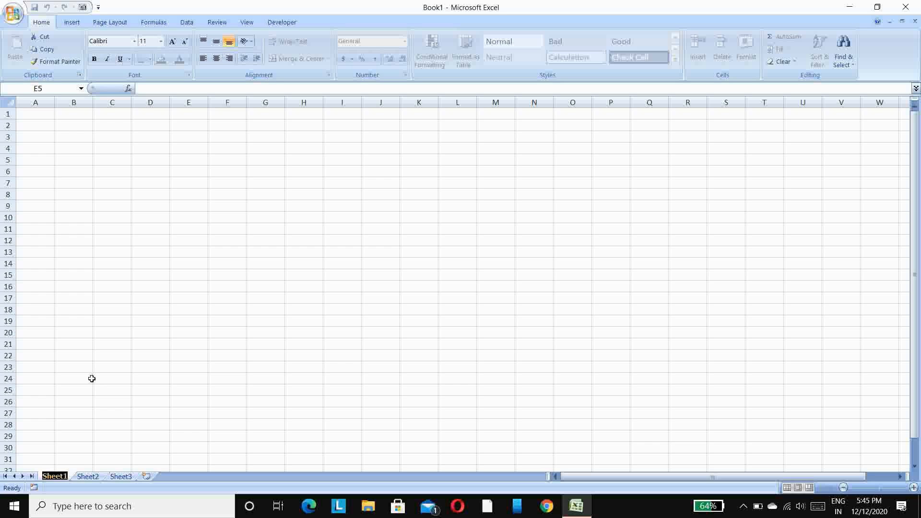
pyautogui.write('D')
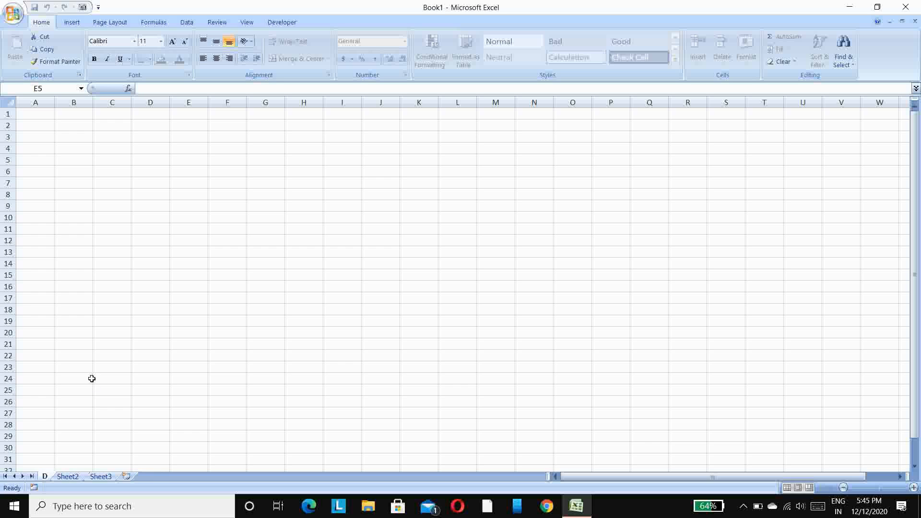
pyautogui.write('OC')
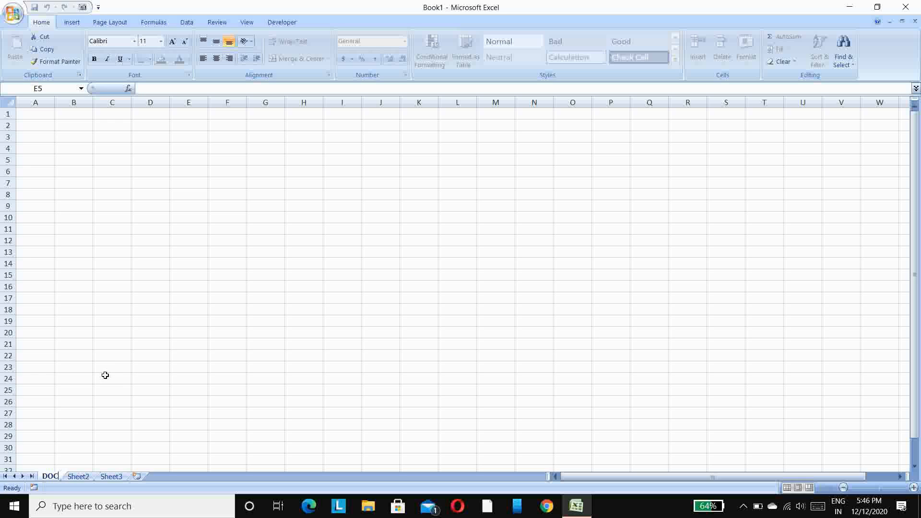
pyautogui.click(105, 375)
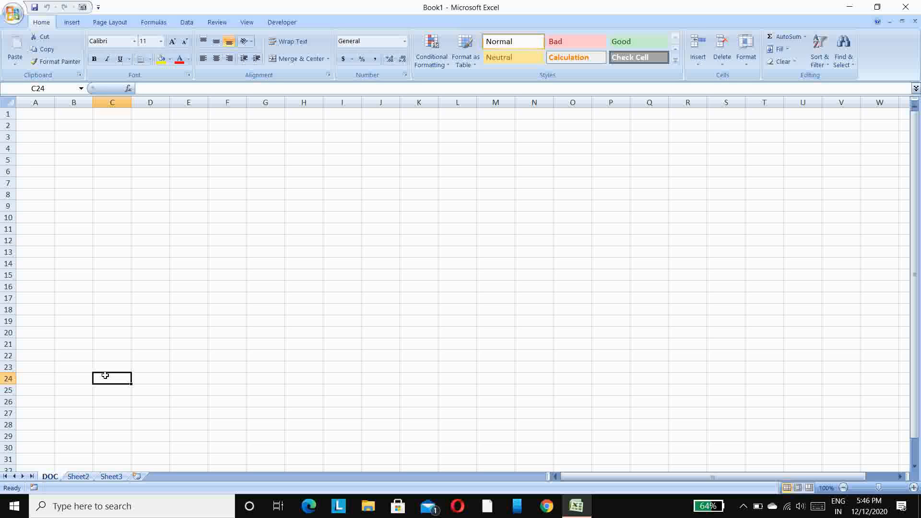
# - Rename the DOC worksheet back to Sheet1
pyautogui.rightClick(53, 477)
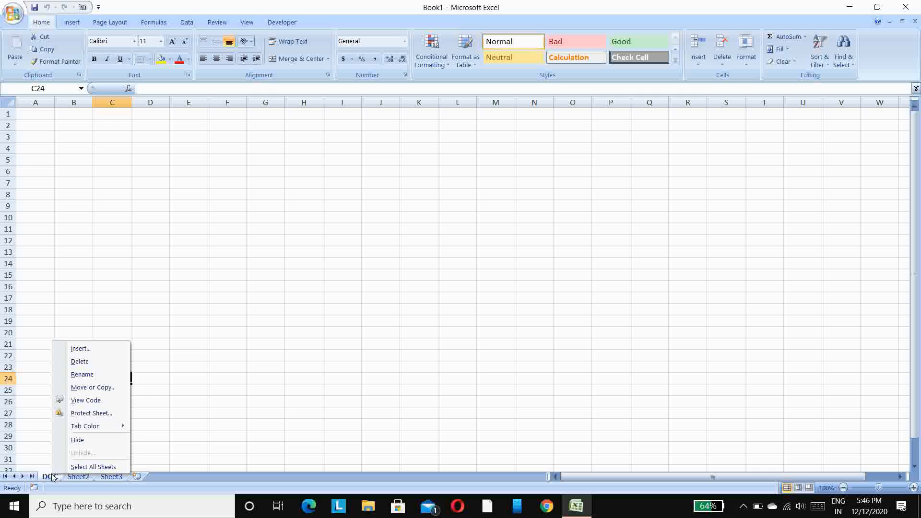
pyautogui.click(83, 375)
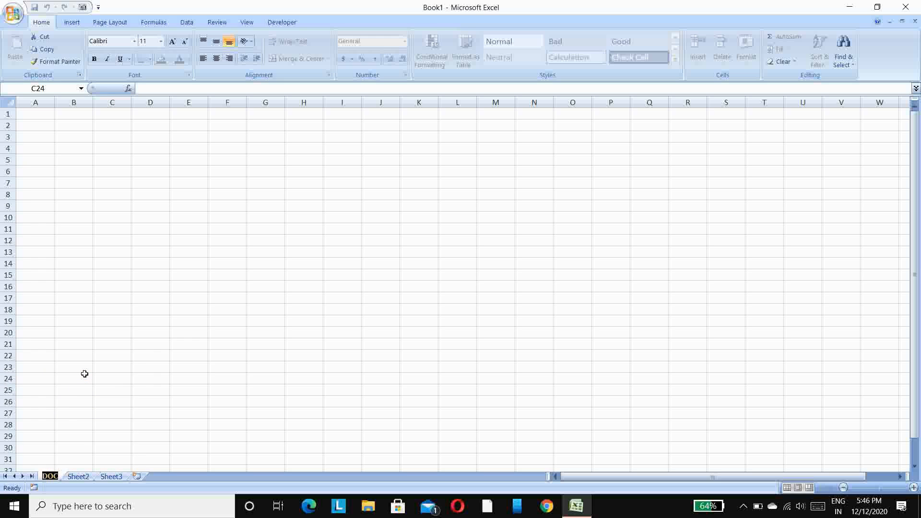
pyautogui.write('Sh')
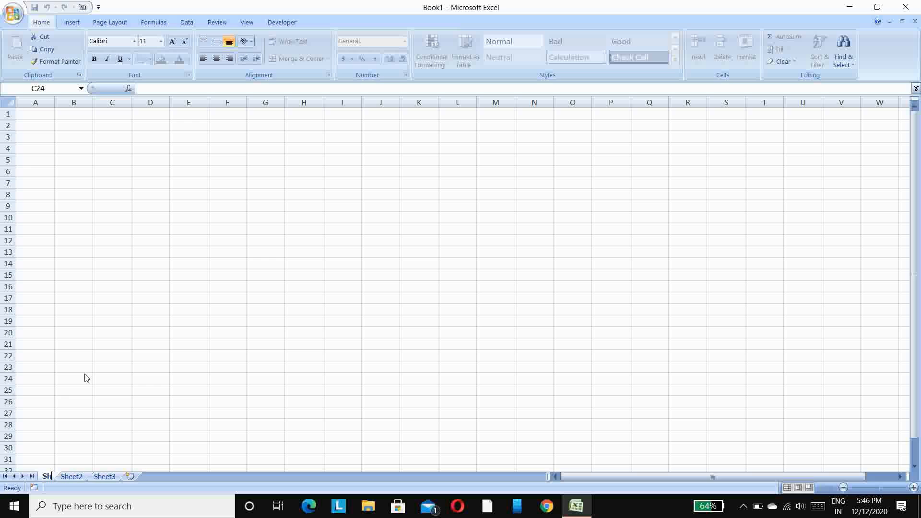
pyautogui.write('eet')
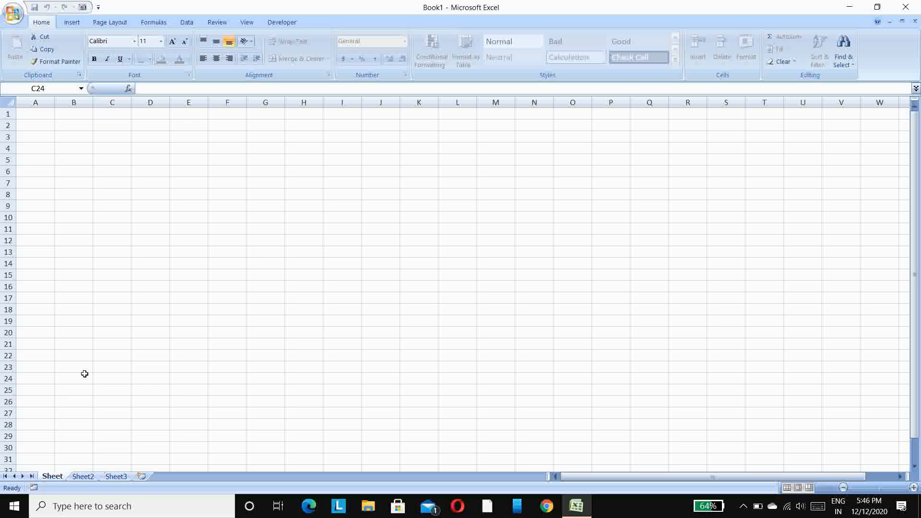
pyautogui.write('1')
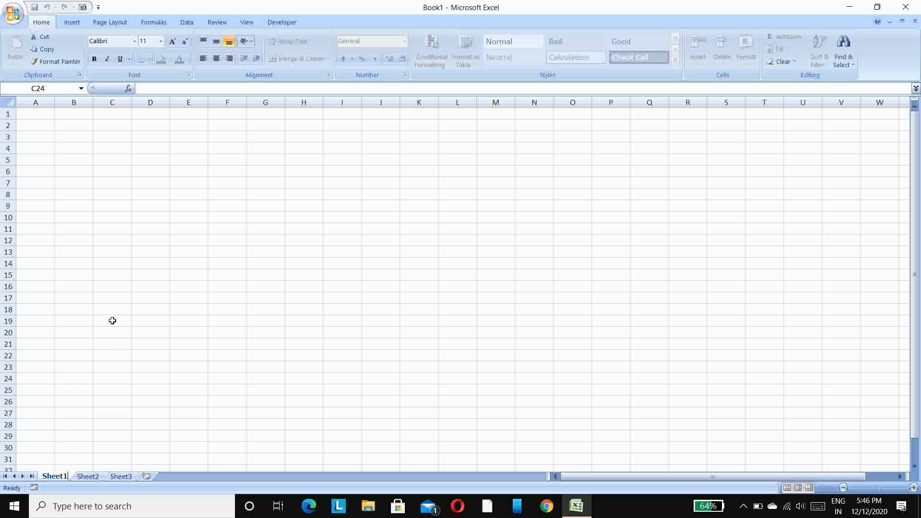
pyautogui.click(112, 321)
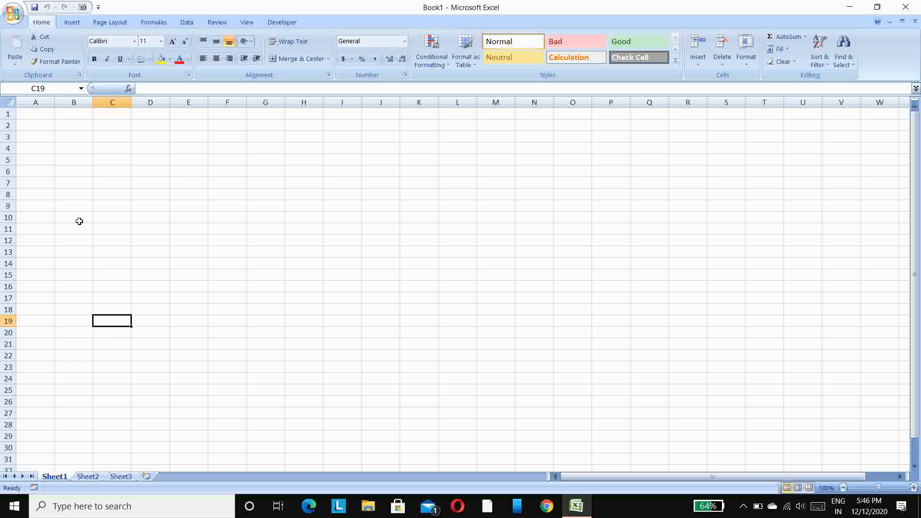
# - Insert a new worksheet after Sheet3 and delete that new worksheet again
pyautogui.click(147, 477)
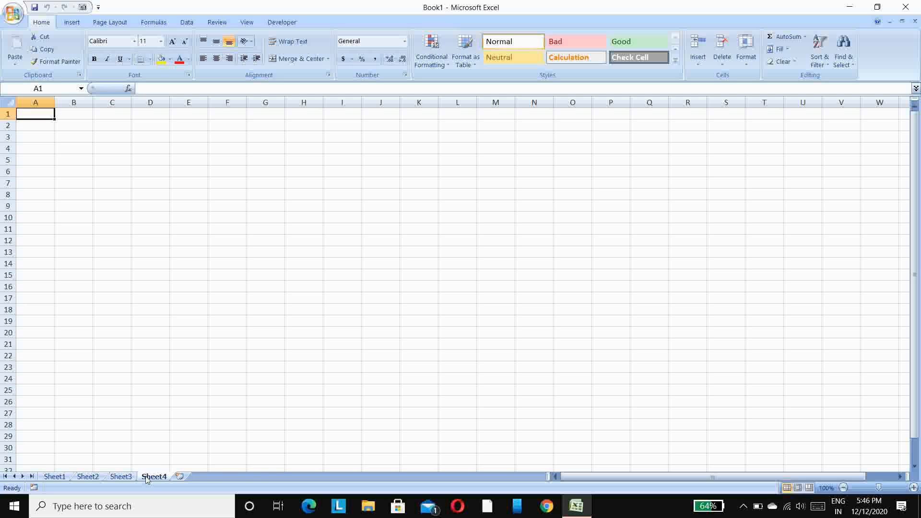
pyautogui.rightClick(147, 477)
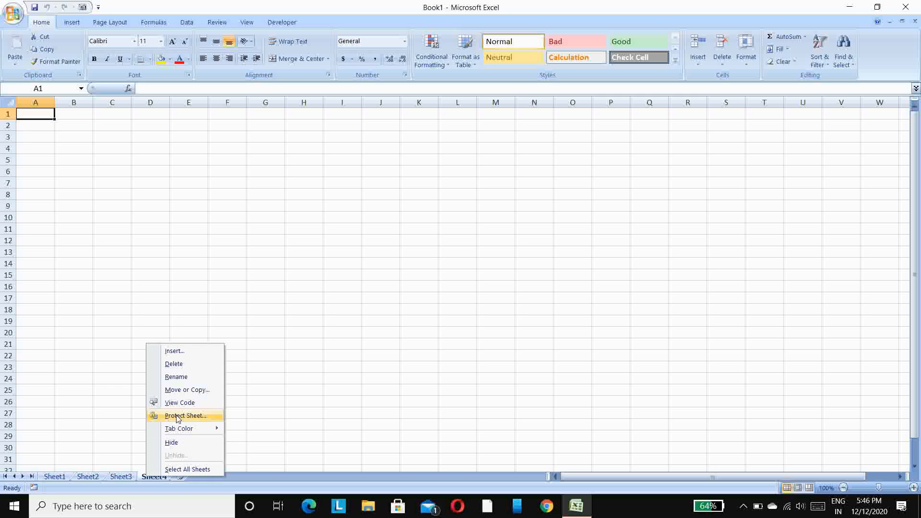
pyautogui.click(181, 366)
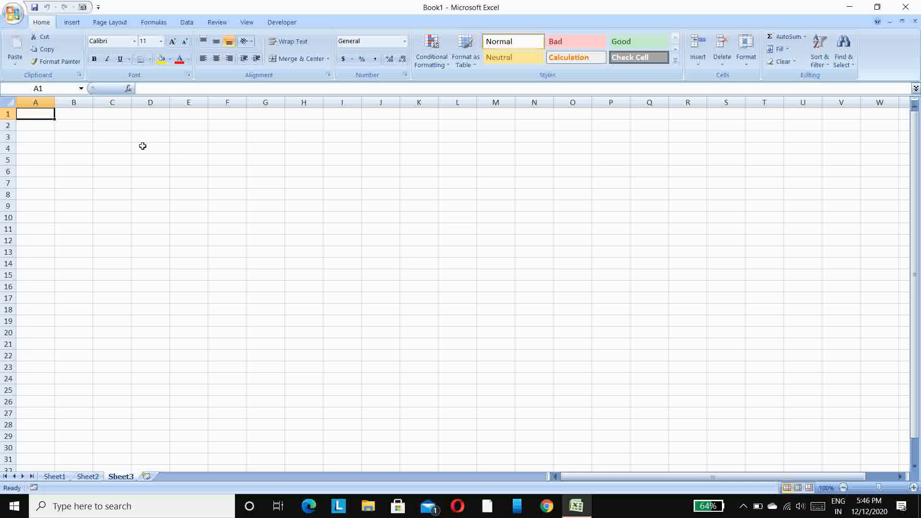
# - Select individual cells on Sheet3 one after another: D4, C4, B3, B5, A2, B2 and A1
pyautogui.click(143, 146)
pyautogui.click(95, 145)
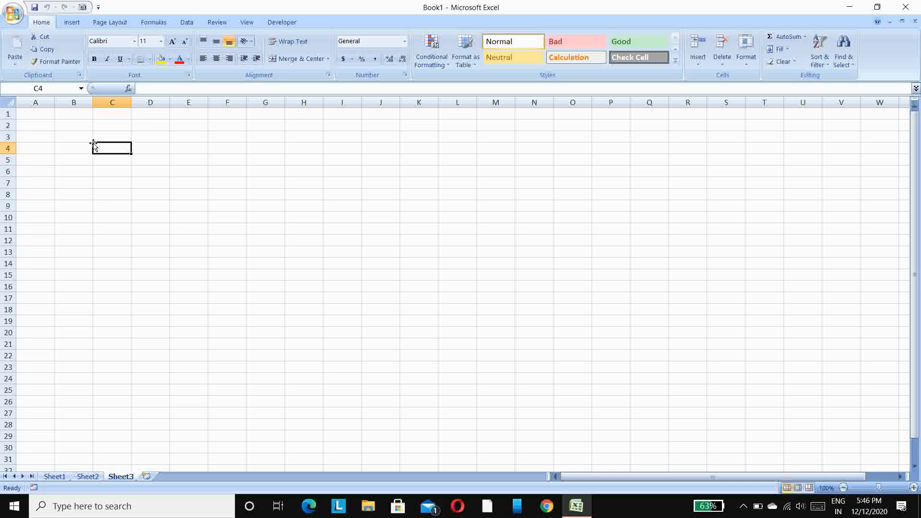
pyautogui.click(61, 141)
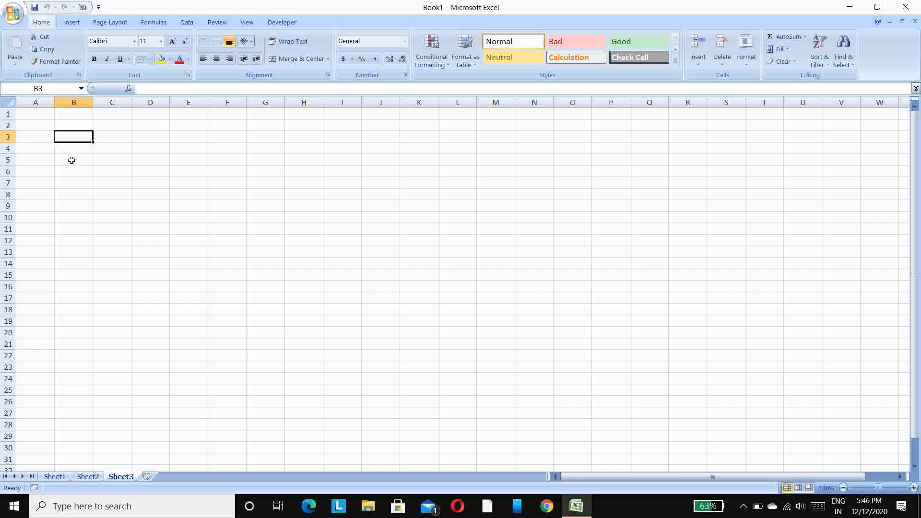
pyautogui.click(72, 160)
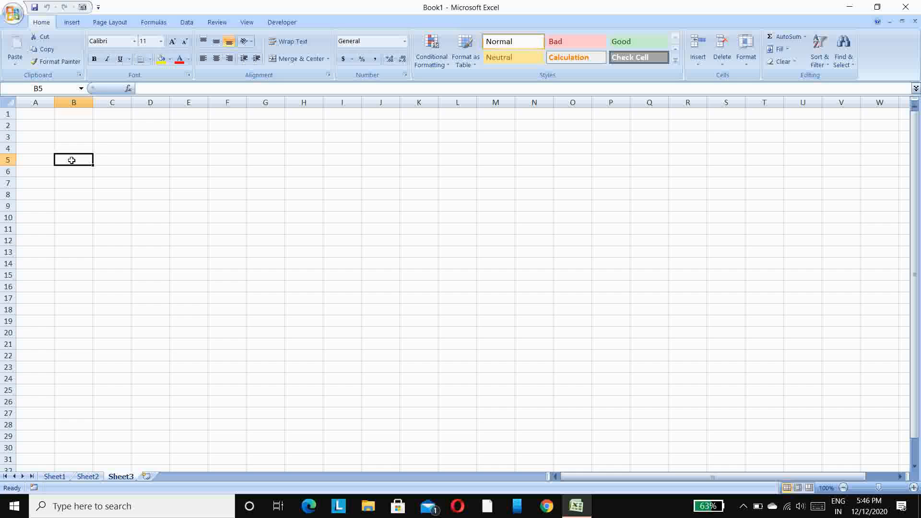
pyautogui.click(42, 123)
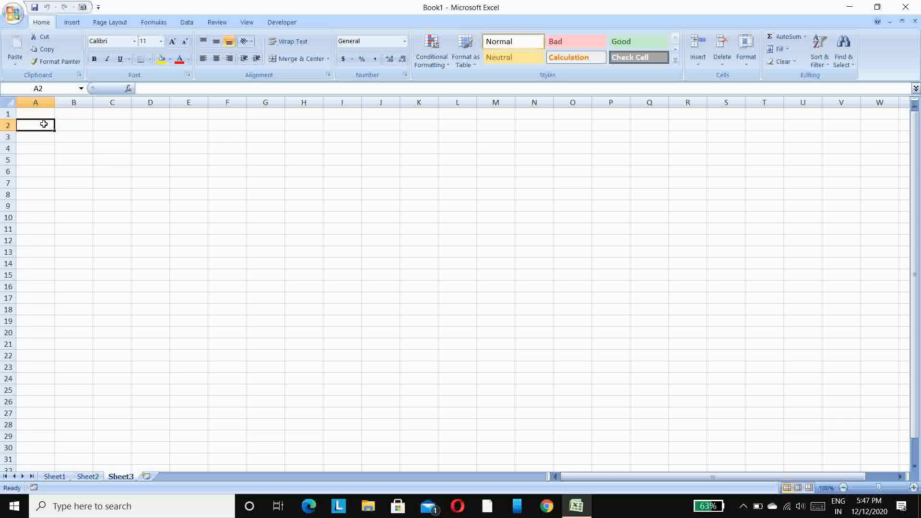
pyautogui.click(87, 127)
pyautogui.click(32, 117)
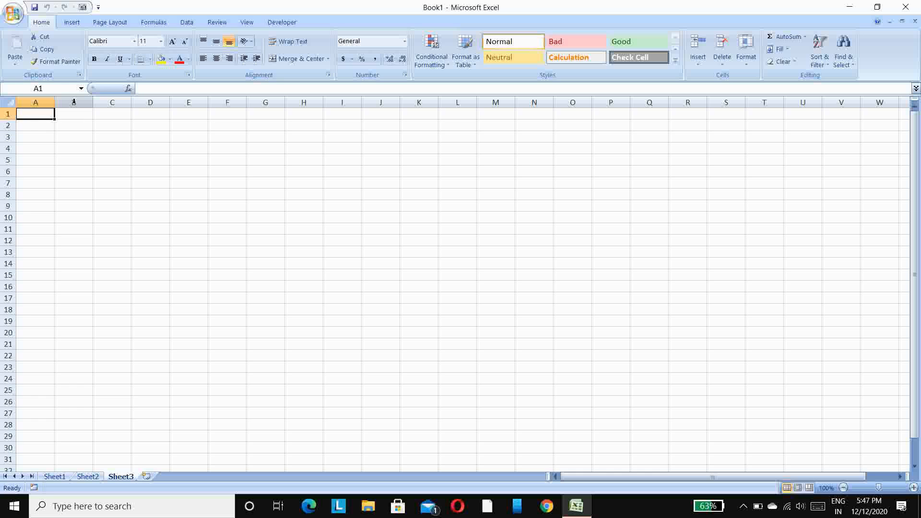
# - Select the entire columns A, B, C and D of Sheet3 one at a time
pyautogui.click(47, 101)
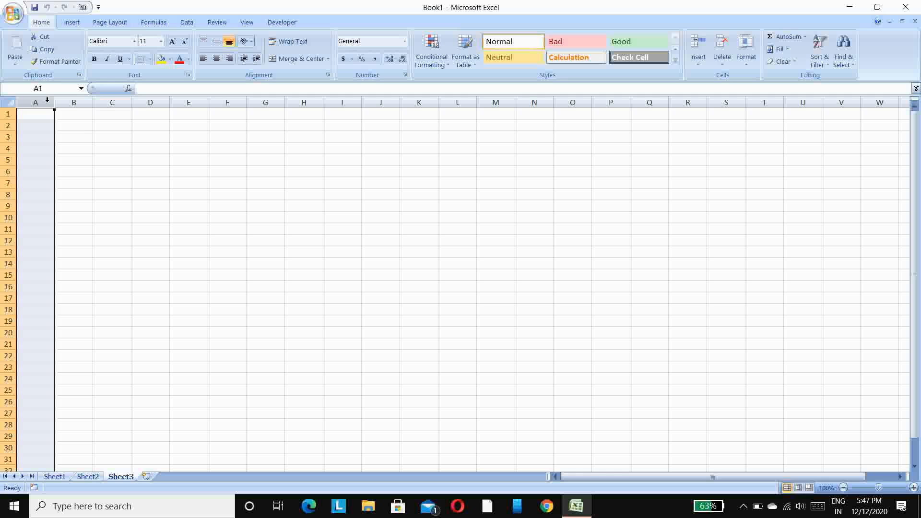
pyautogui.click(73, 100)
pyautogui.click(112, 101)
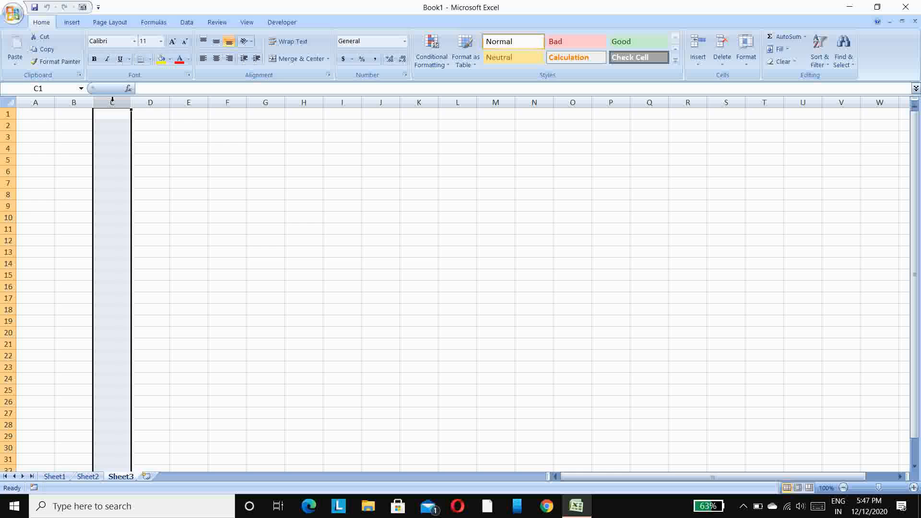
pyautogui.click(152, 100)
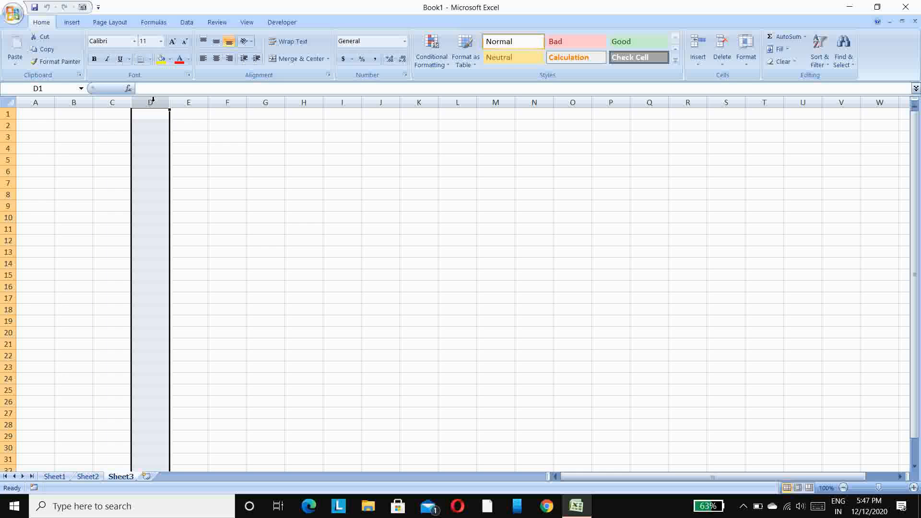
# - Select the entire rows 1, 2, 3 and 4 of Sheet3 one at a time, ending on cell G12
pyautogui.click(8, 113)
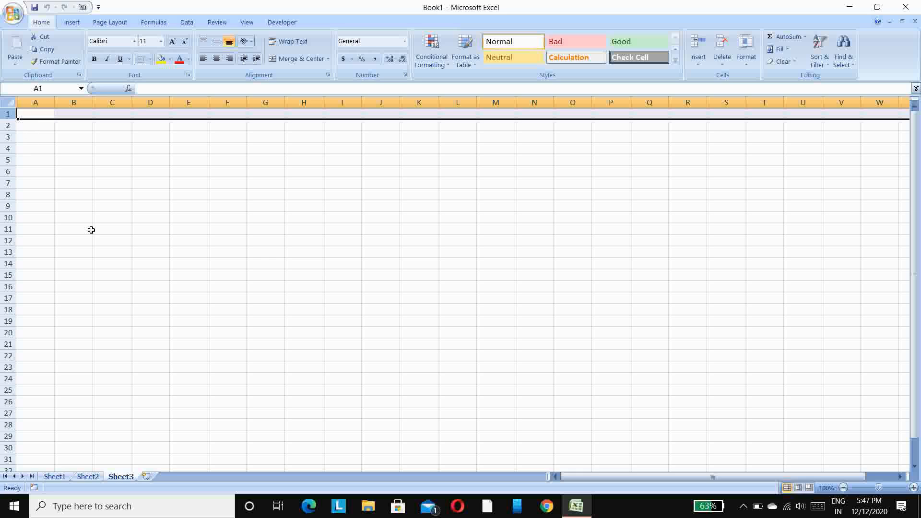
pyautogui.click(7, 126)
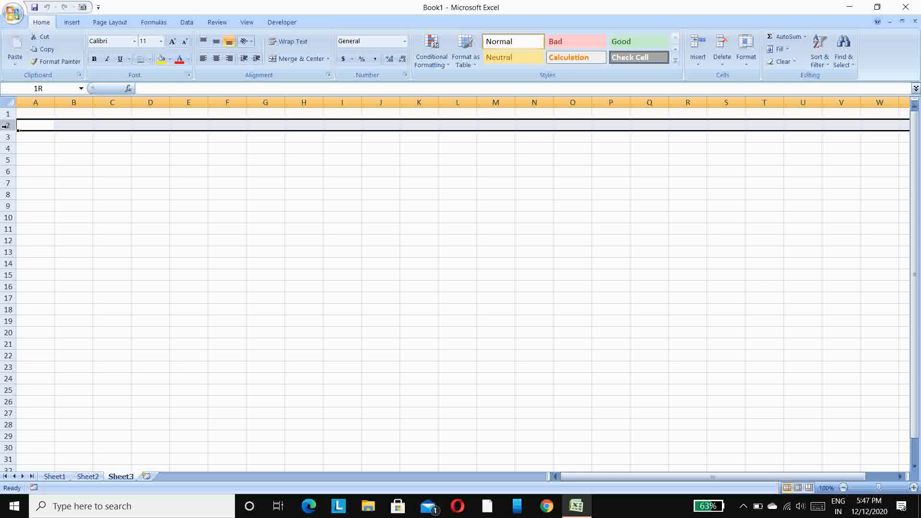
pyautogui.click(7, 136)
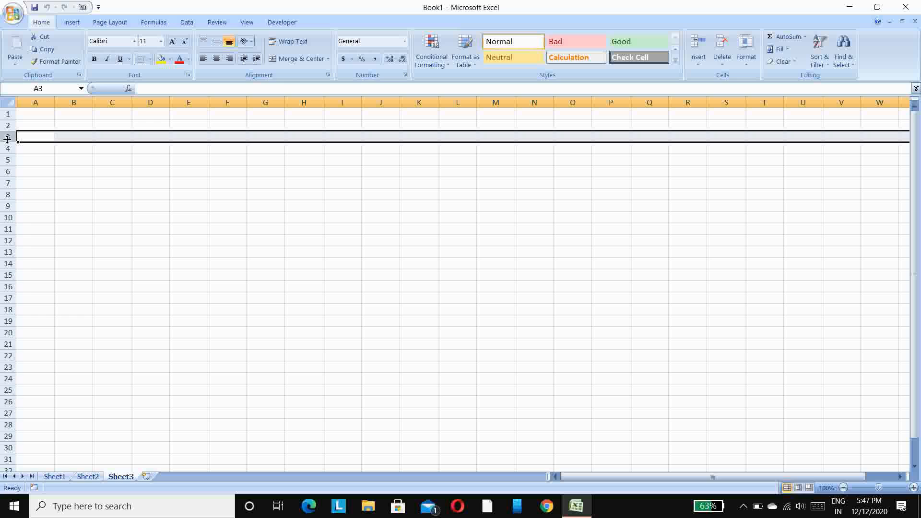
pyautogui.click(6, 148)
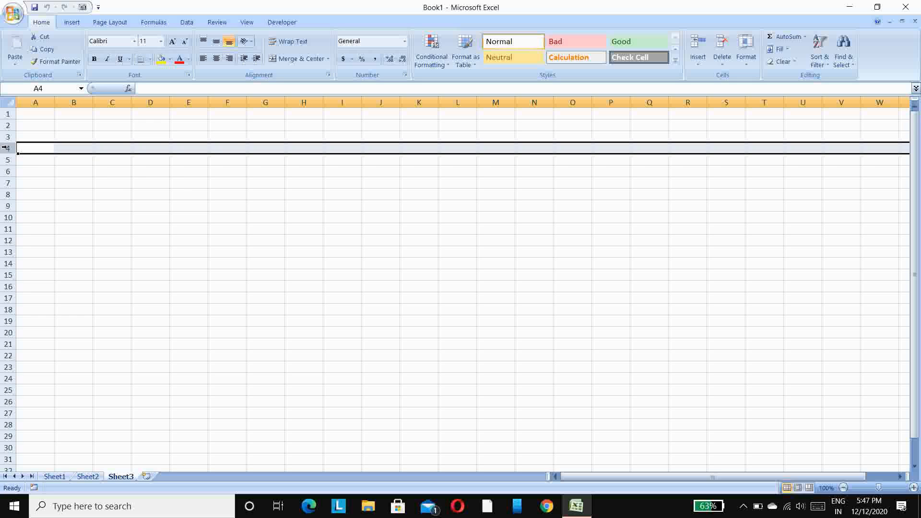
pyautogui.click(267, 239)
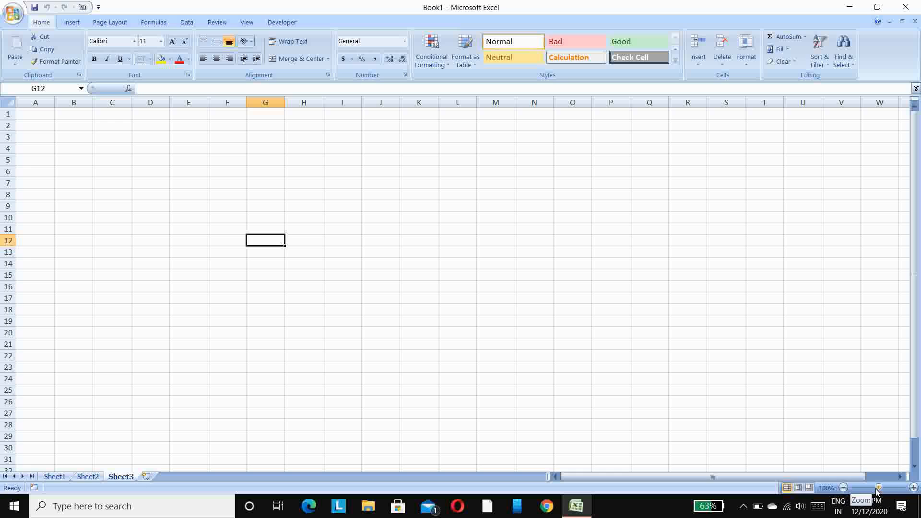
# - Zoom the Sheet3 worksheet in gradually to 200%
pyautogui.click(915, 488)
pyautogui.click(915, 489)
pyautogui.click(914, 489)
pyautogui.click(914, 489)
pyautogui.click(914, 489)
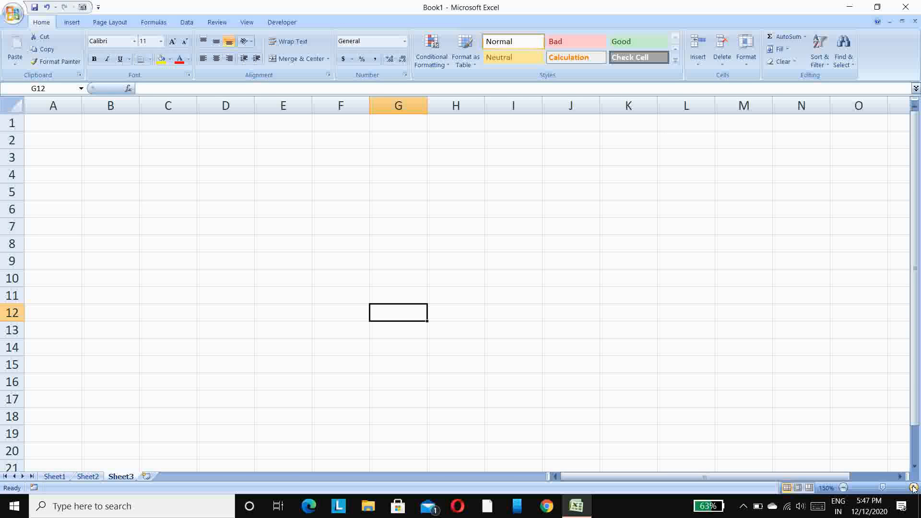
pyautogui.click(914, 489)
pyautogui.click(914, 488)
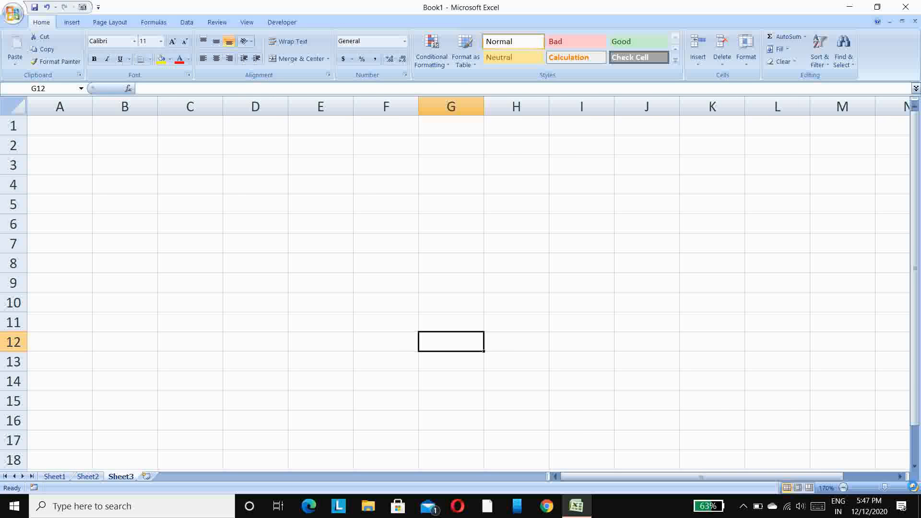
pyautogui.click(914, 489)
pyautogui.click(913, 488)
pyautogui.click(913, 489)
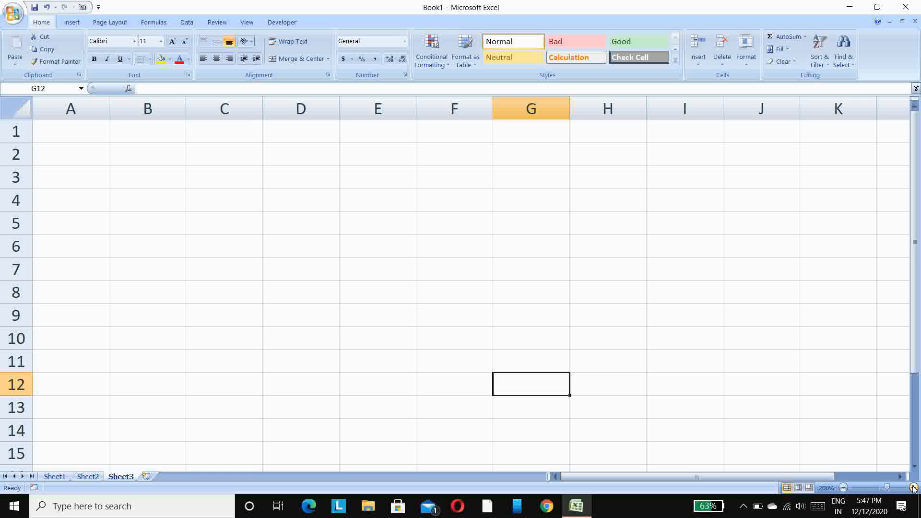
# - Zoom Sheet3 back out to 100%, and select cell D7 followed by cell F5
pyautogui.click(844, 488)
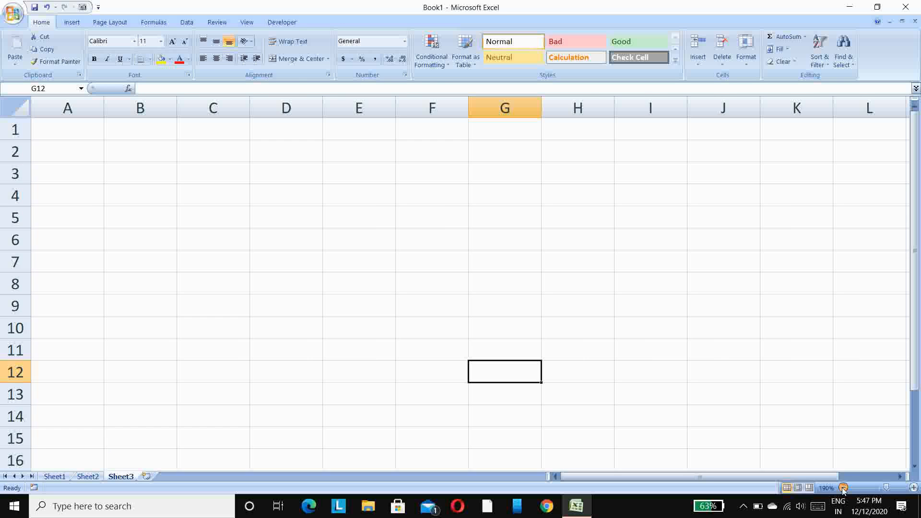
pyautogui.click(843, 488)
pyautogui.click(843, 489)
pyautogui.click(844, 488)
pyautogui.click(843, 488)
pyautogui.click(843, 489)
pyautogui.click(844, 488)
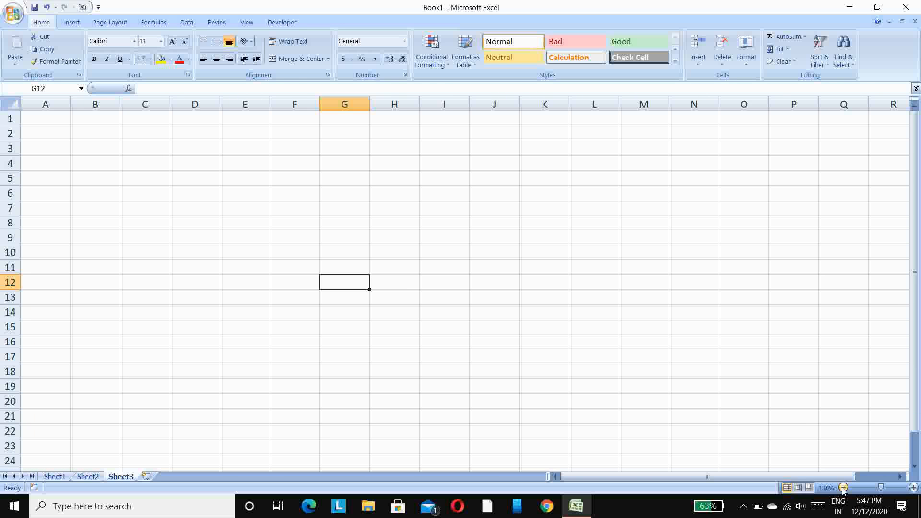
pyautogui.click(843, 488)
pyautogui.click(844, 488)
pyautogui.click(843, 489)
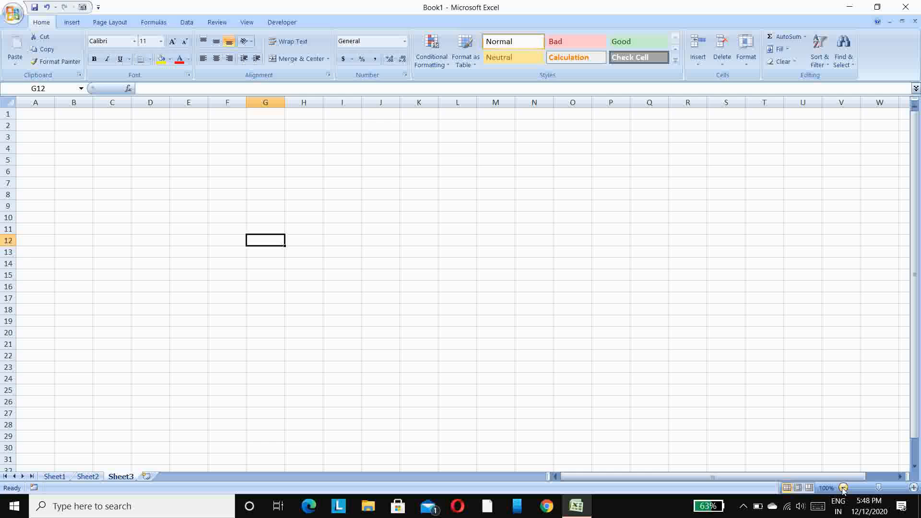
pyautogui.click(134, 182)
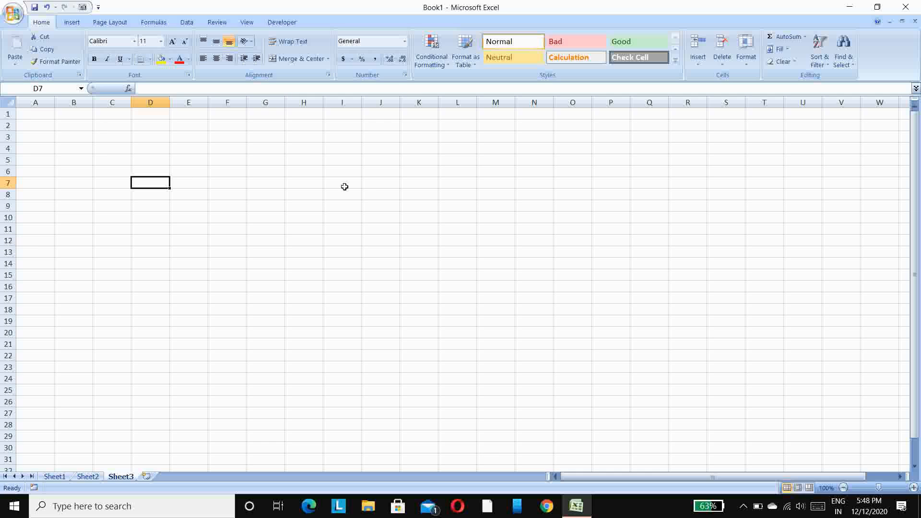
pyautogui.click(226, 157)
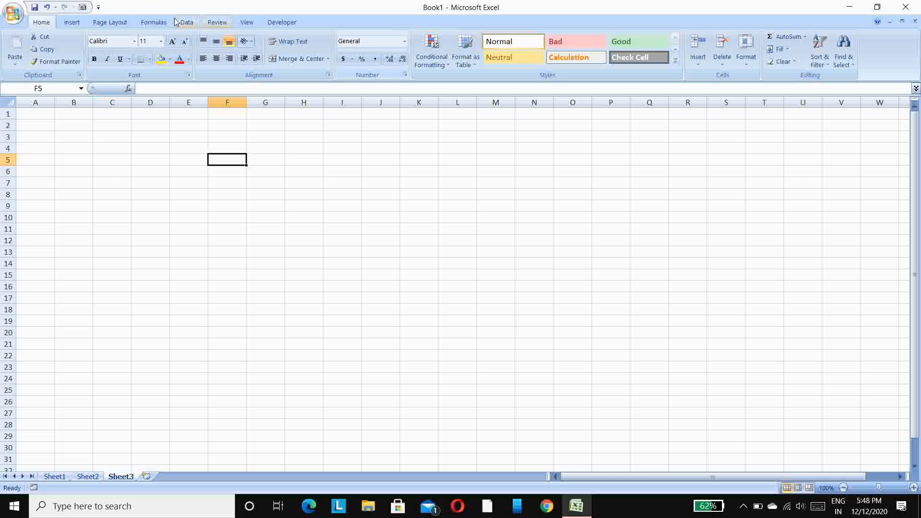
# - Review the Insert, Page Layout, Formulas, Data, Review, View and Developer command sets in turn, and return to the Home commands
pyautogui.click(72, 24)
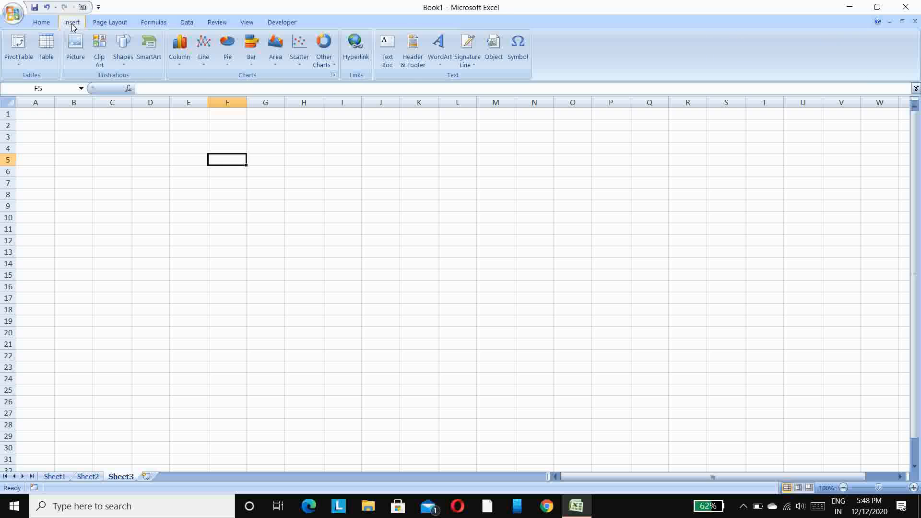
pyautogui.click(110, 23)
pyautogui.click(153, 24)
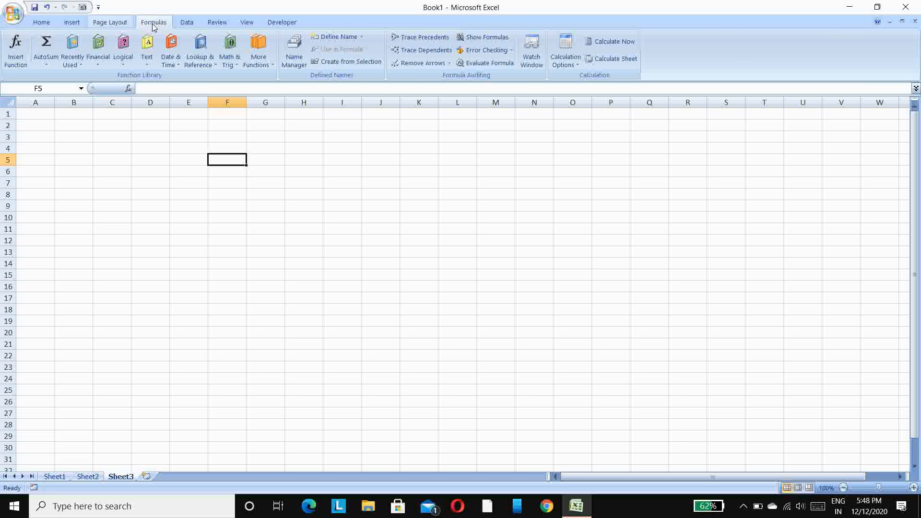
pyautogui.click(186, 23)
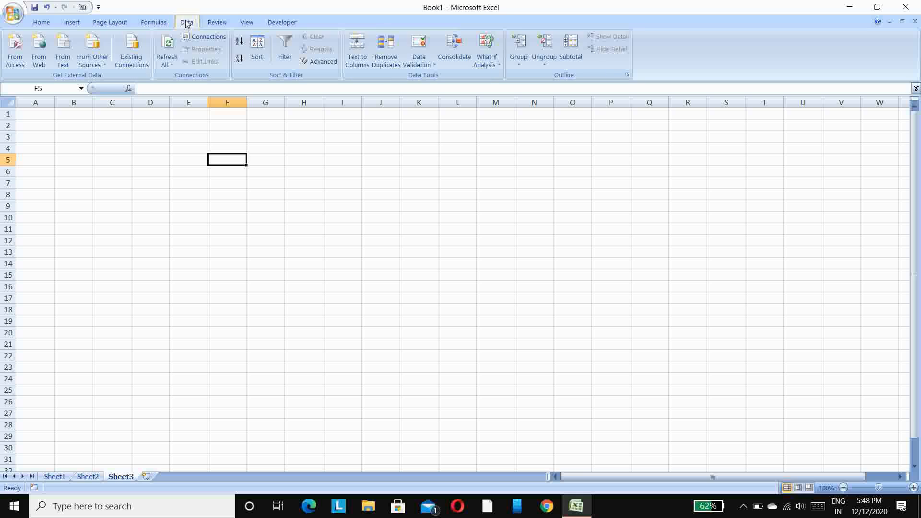
pyautogui.click(218, 23)
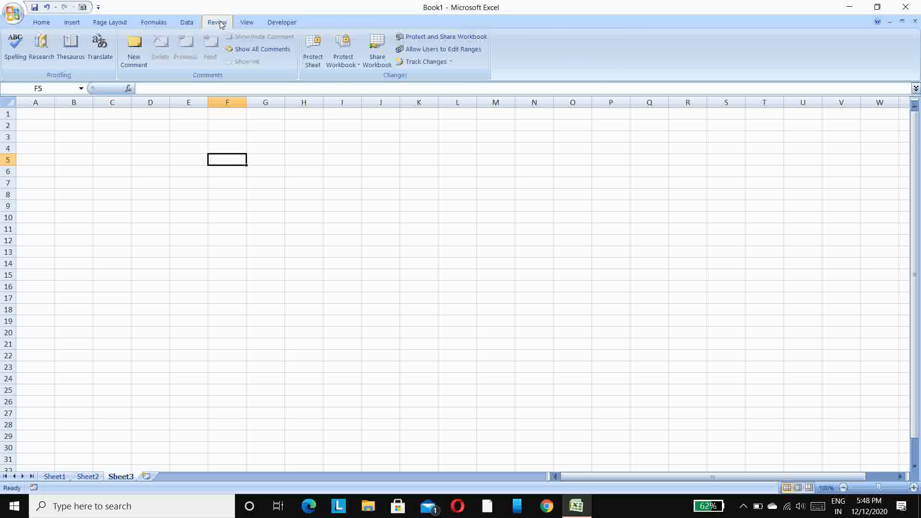
pyautogui.click(250, 24)
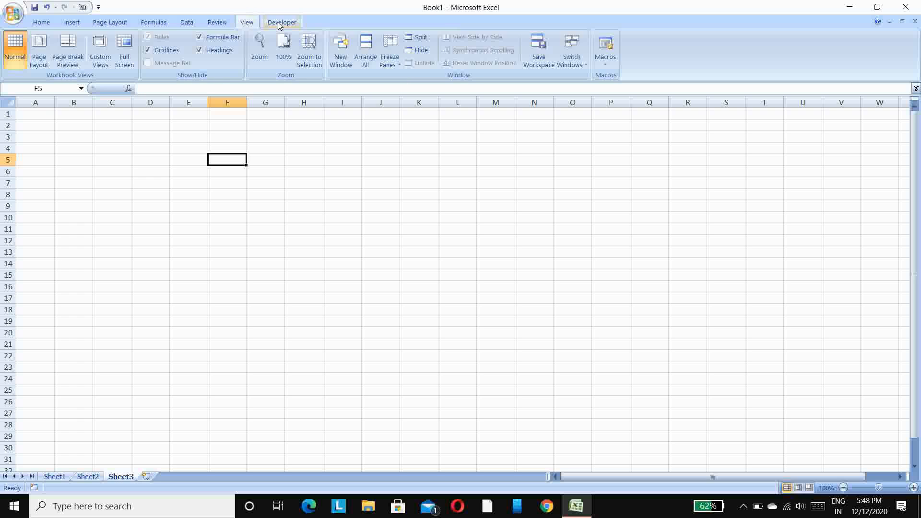
pyautogui.click(281, 23)
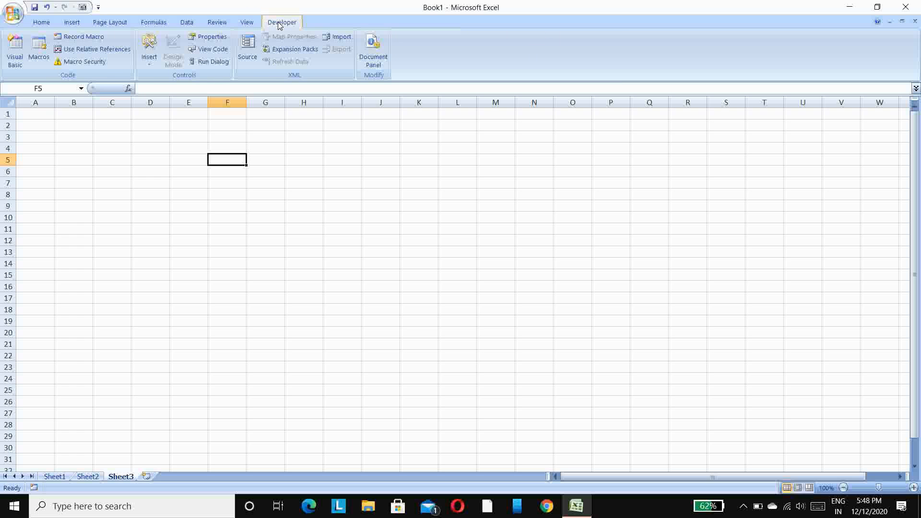
pyautogui.click(40, 25)
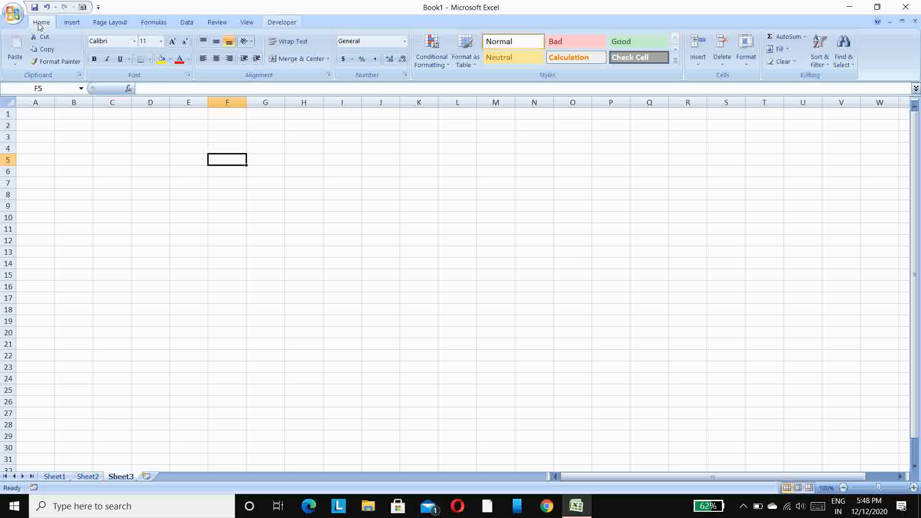
# - Select cells D5, B3 and A3 of Sheet3 one after another
pyautogui.click(138, 165)
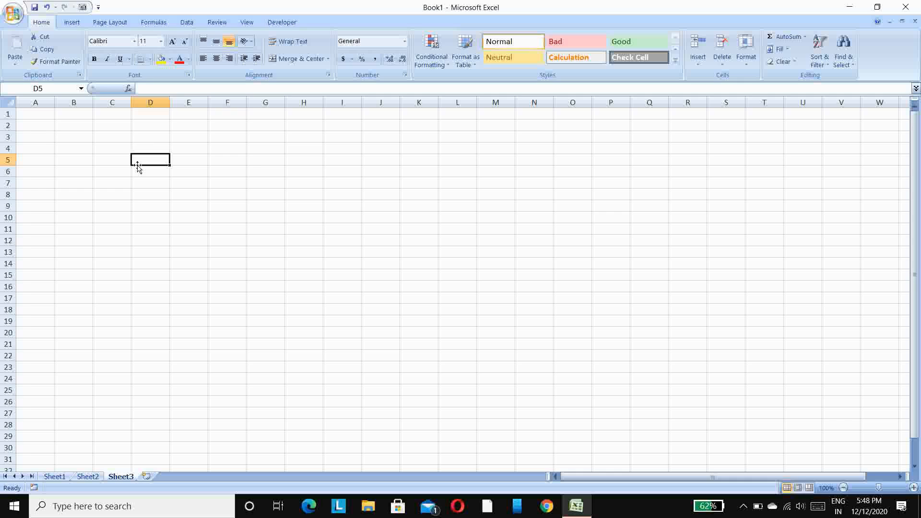
pyautogui.click(79, 136)
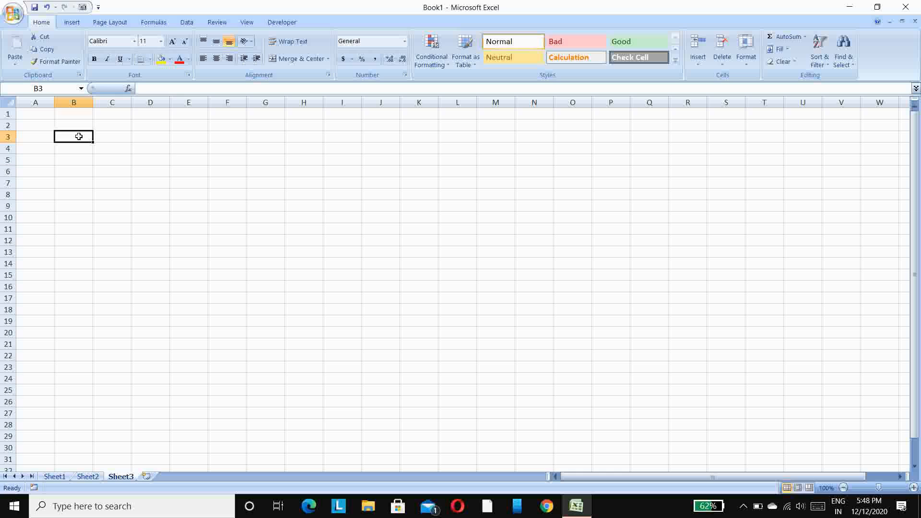
pyautogui.click(43, 135)
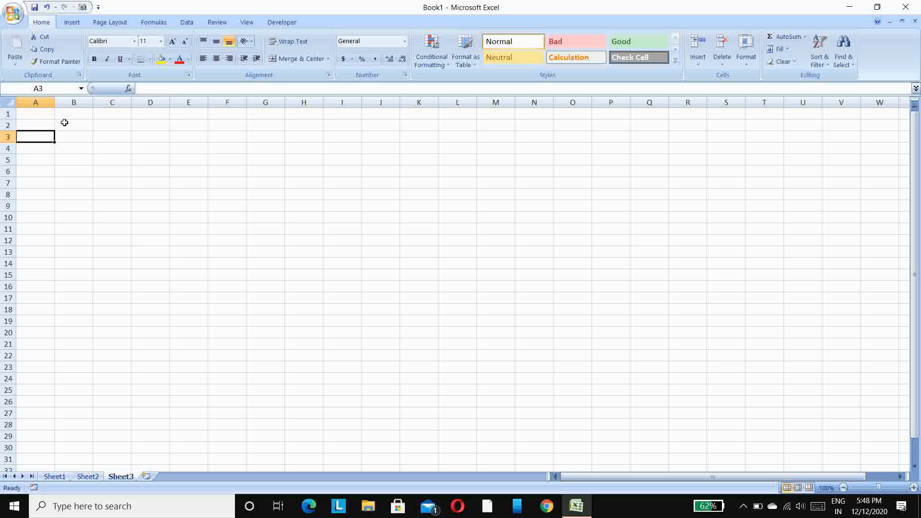
# - Enter the numbers 45, 30, 89 and 59 down column B in cells B3 to B6
pyautogui.click(77, 137)
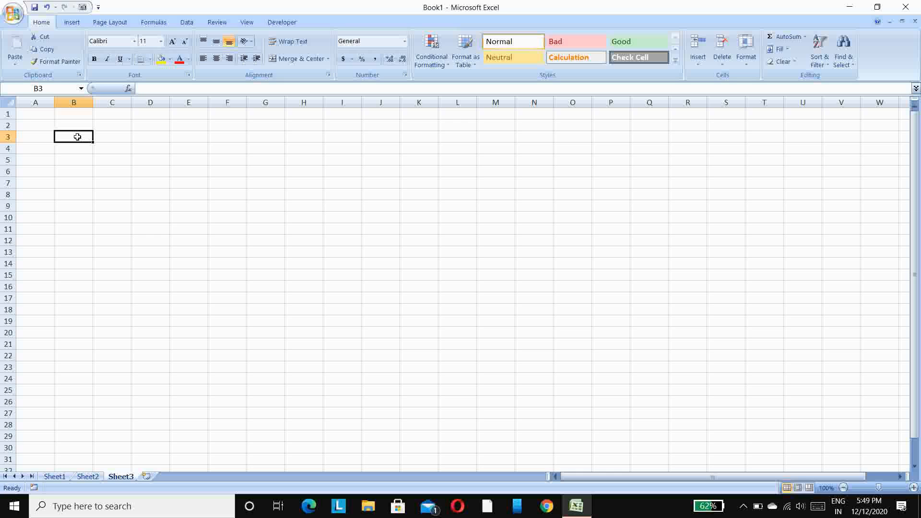
pyautogui.write('45')
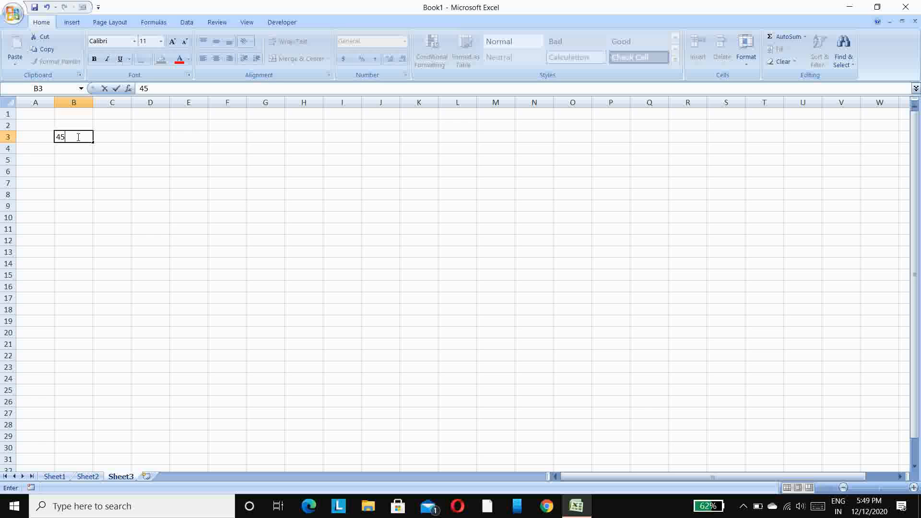
pyautogui.press('Return')
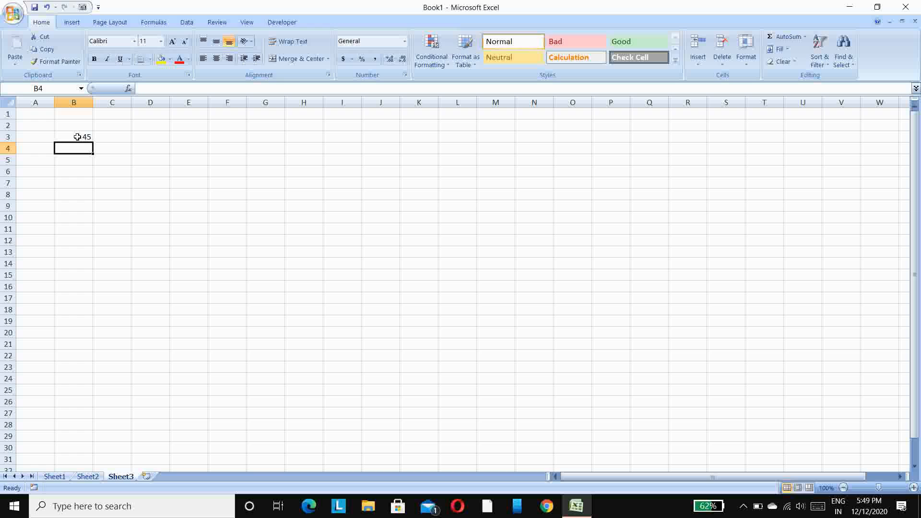
pyautogui.write('30')
pyautogui.press('Return')
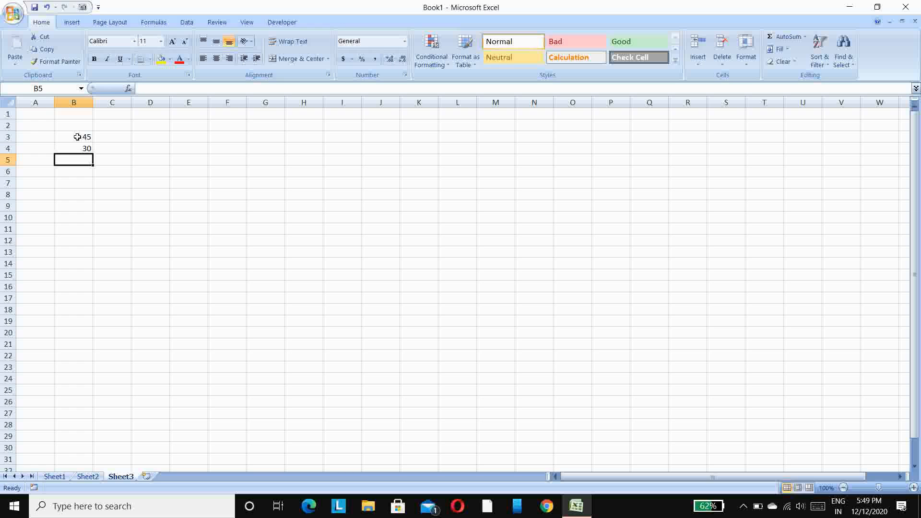
pyautogui.write('89')
pyautogui.press('Return')
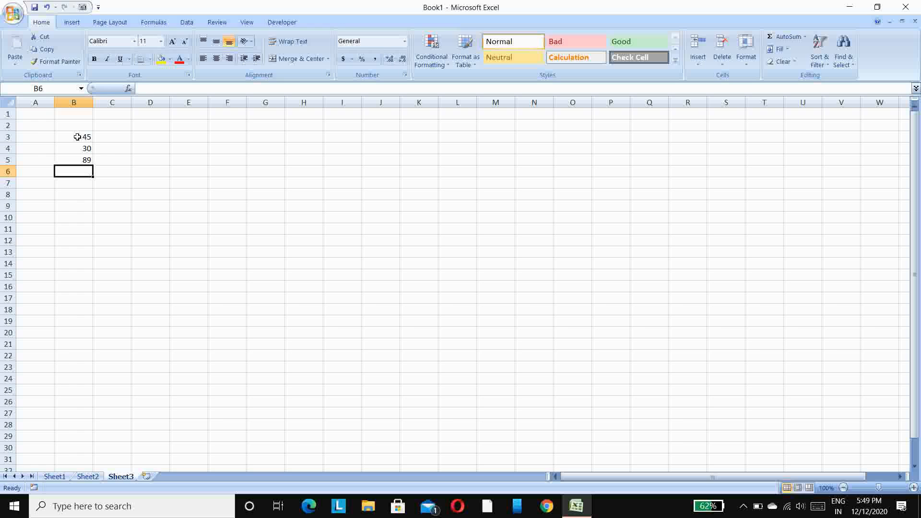
pyautogui.write('5')
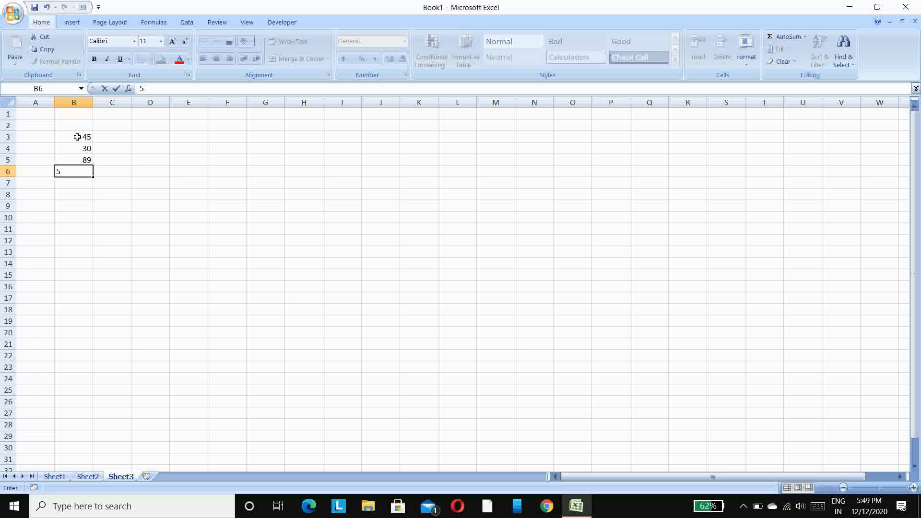
pyautogui.write('9')
pyautogui.press('Return')
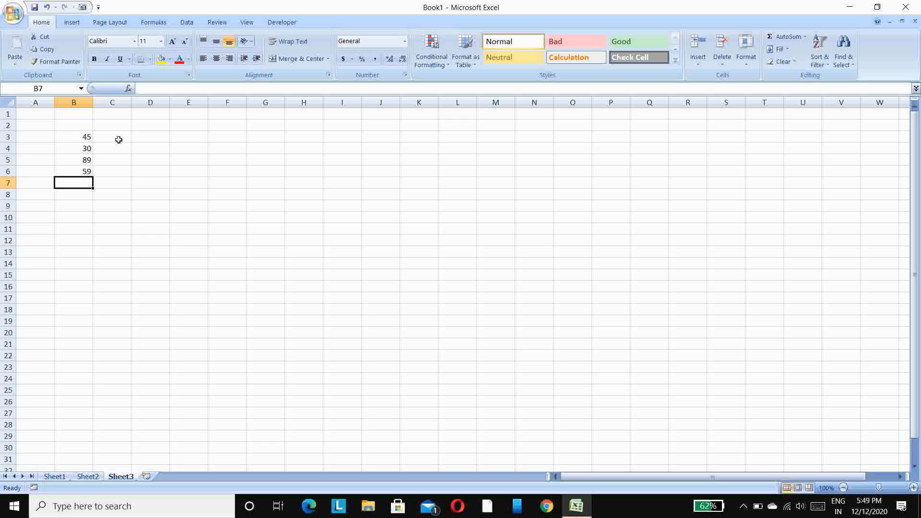
# - Compare the formula bar contents of cell B3 with those of cells C4 and D4, ending on B3
pyautogui.click(86, 137)
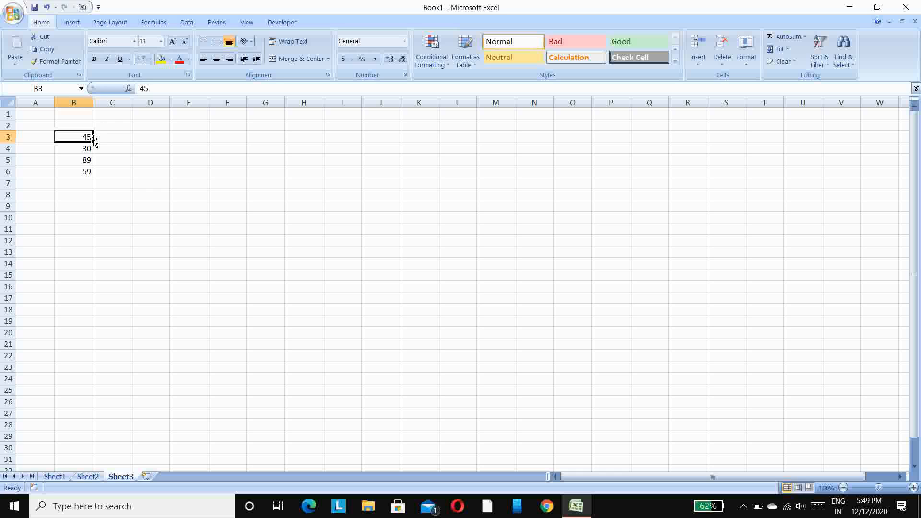
pyautogui.click(123, 148)
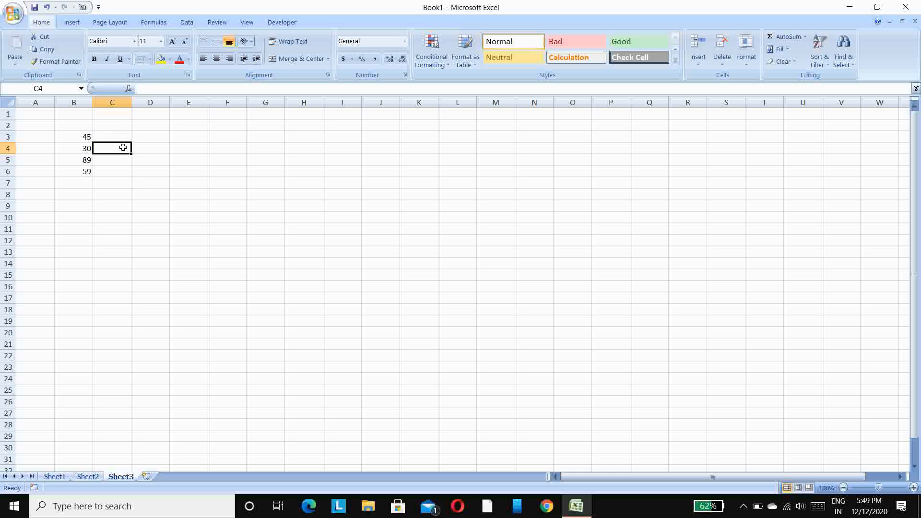
pyautogui.click(163, 152)
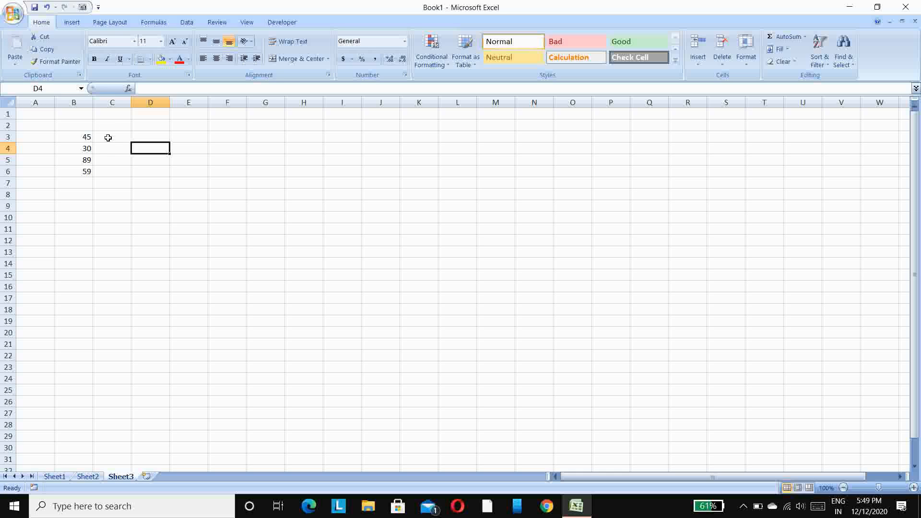
pyautogui.click(82, 137)
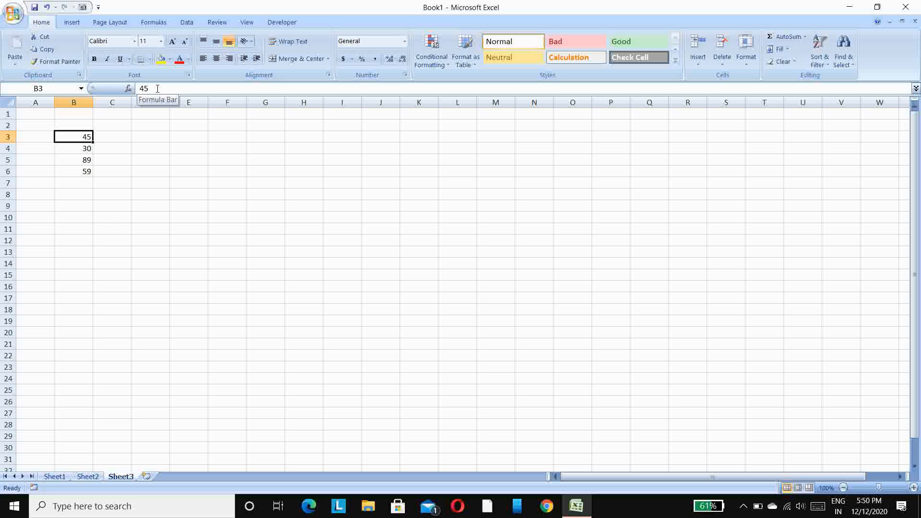
# - Enter the label SUM in cell A7 and the label Max in cell A8 below the numbers
pyautogui.click(76, 180)
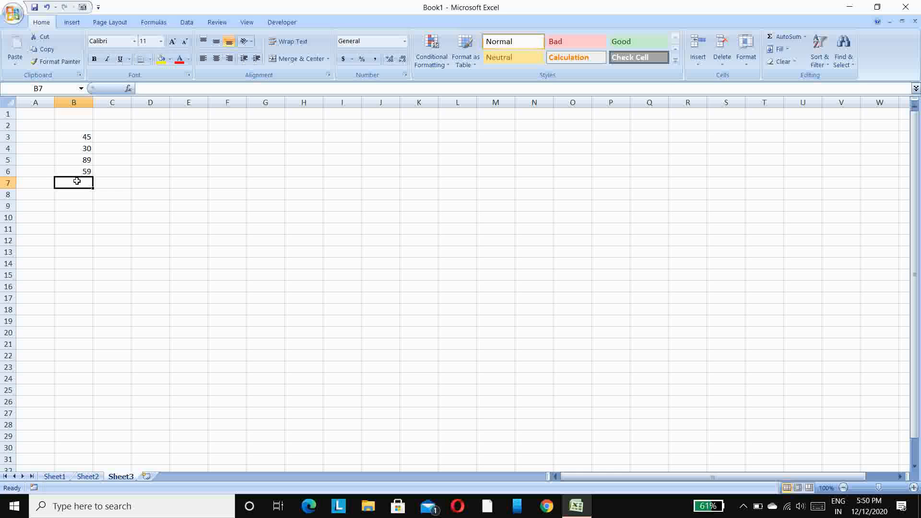
pyautogui.click(36, 183)
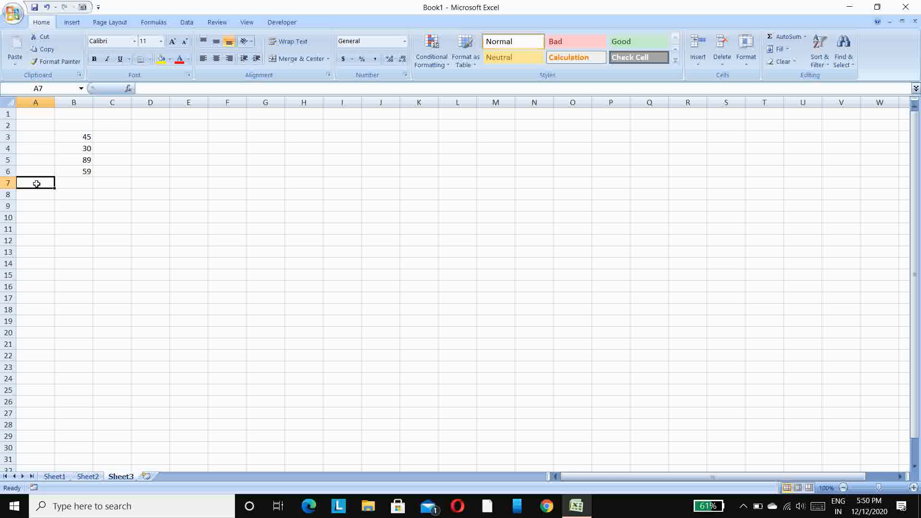
pyautogui.write('SU')
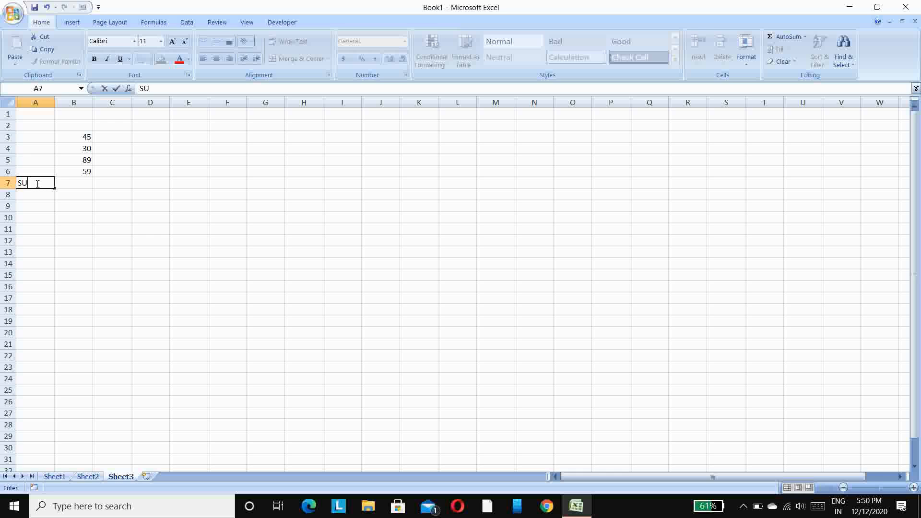
pyautogui.write('M')
pyautogui.press('Return')
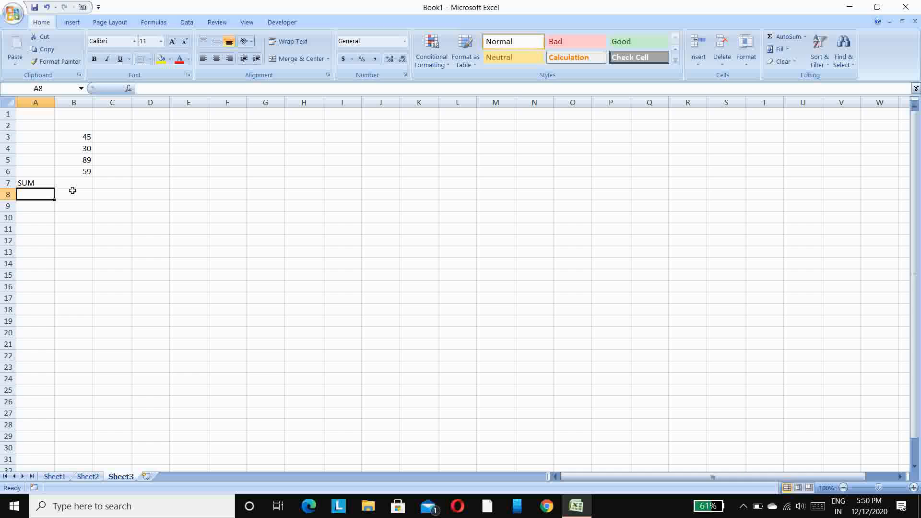
pyautogui.write('Ma')
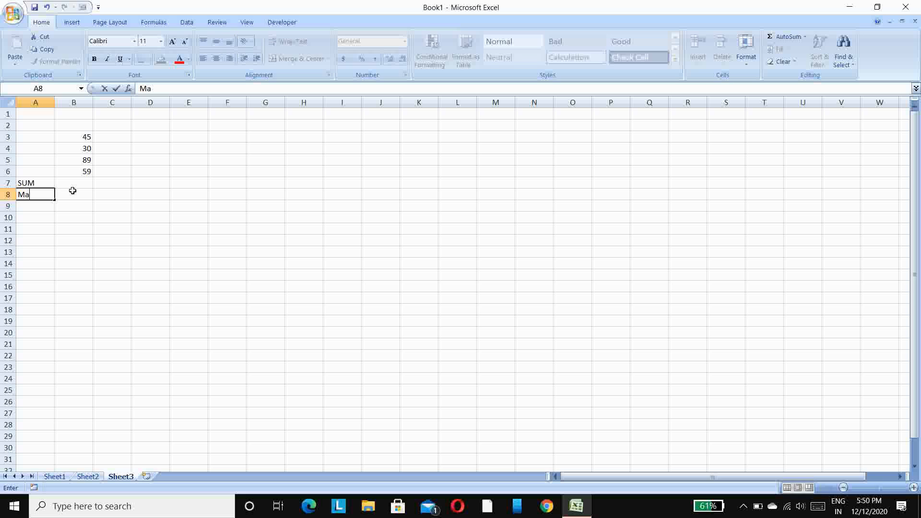
pyautogui.write('x')
pyautogui.press('Return')
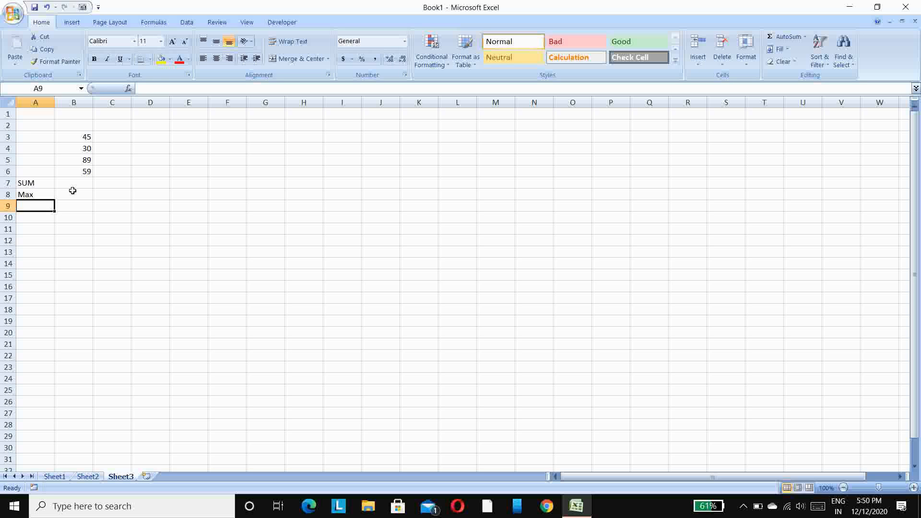
# - Enter the label Min in cell A9 and the label Ave in cell A10 below the existing labels
pyautogui.write('M')
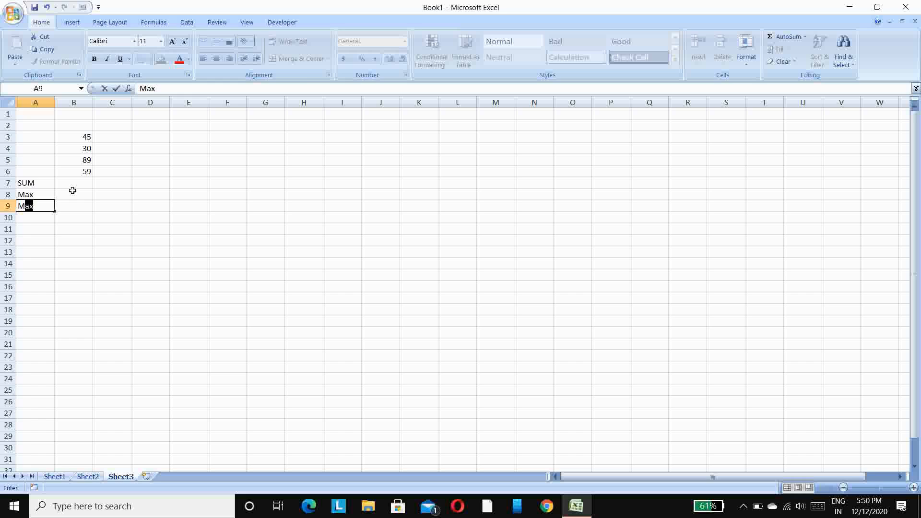
pyautogui.write('in')
pyautogui.press('Return')
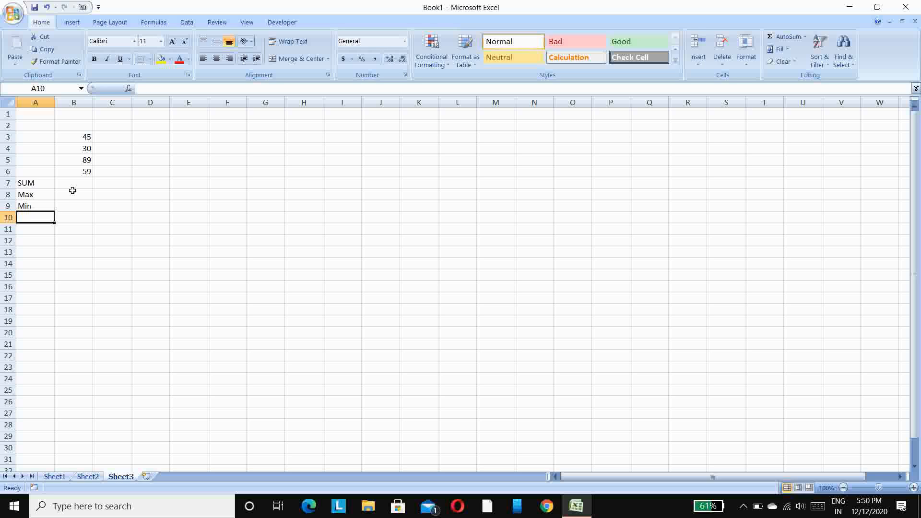
pyautogui.write('AVe')
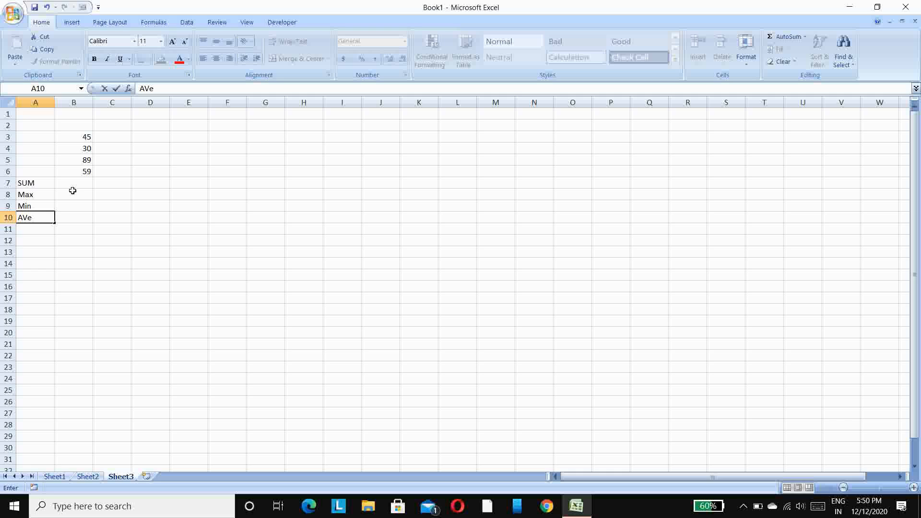
pyautogui.press('BackSpace')
pyautogui.press('BackSpace')
pyautogui.write('ve')
pyautogui.click(82, 181)
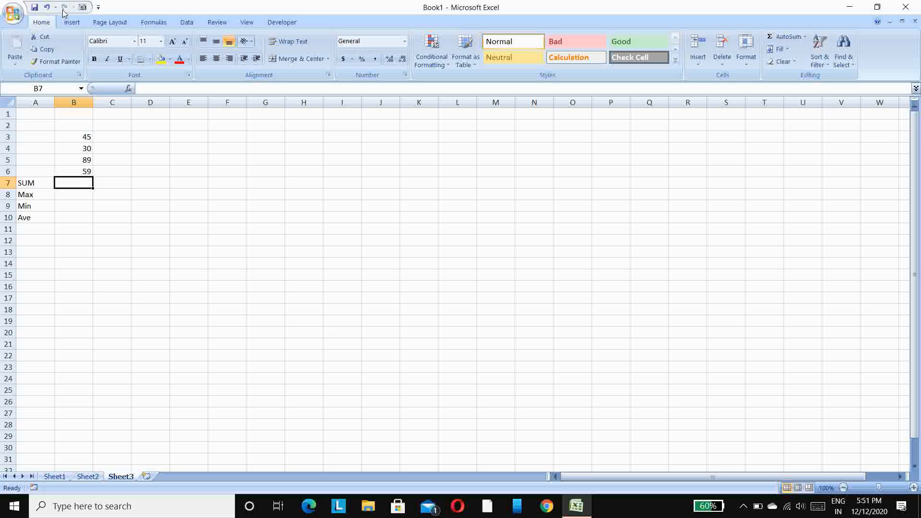
# - Total cells B3 to B6 in cell B7 with the AutoSum Sum function, and clear that cell again
pyautogui.click(806, 39)
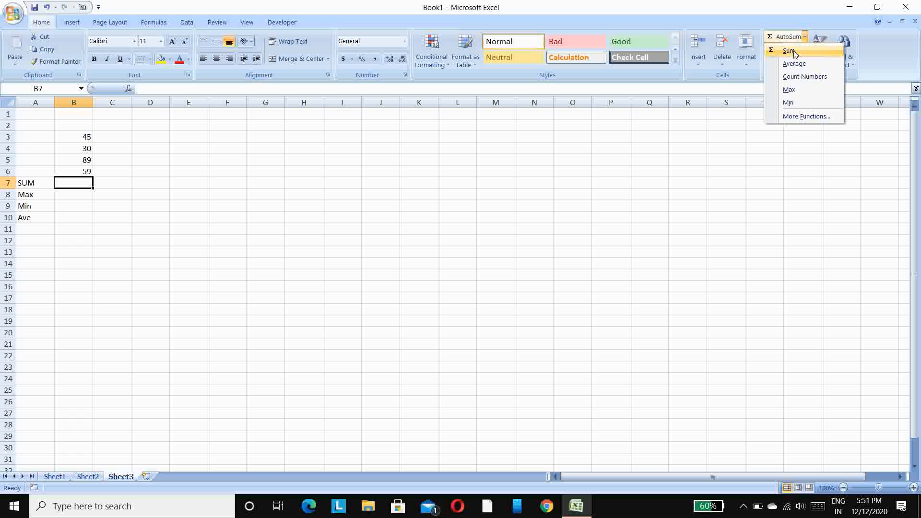
pyautogui.click(791, 51)
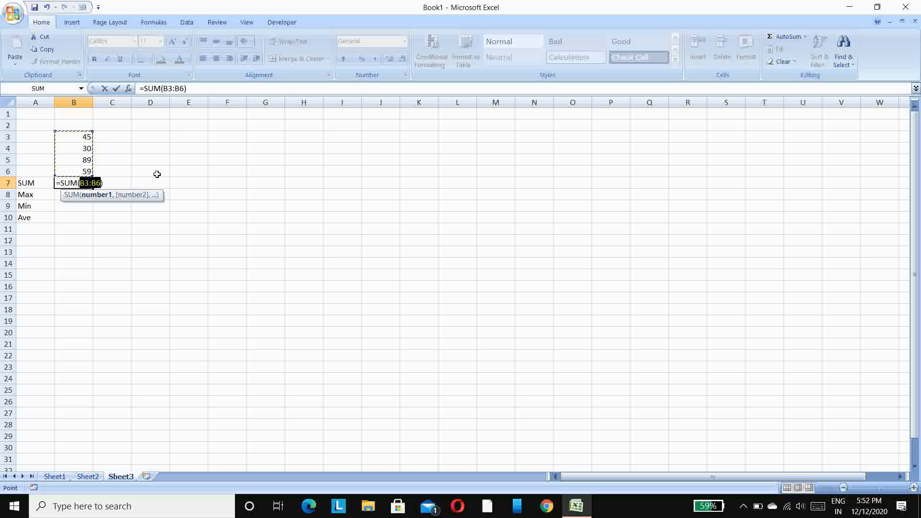
pyautogui.press('Return')
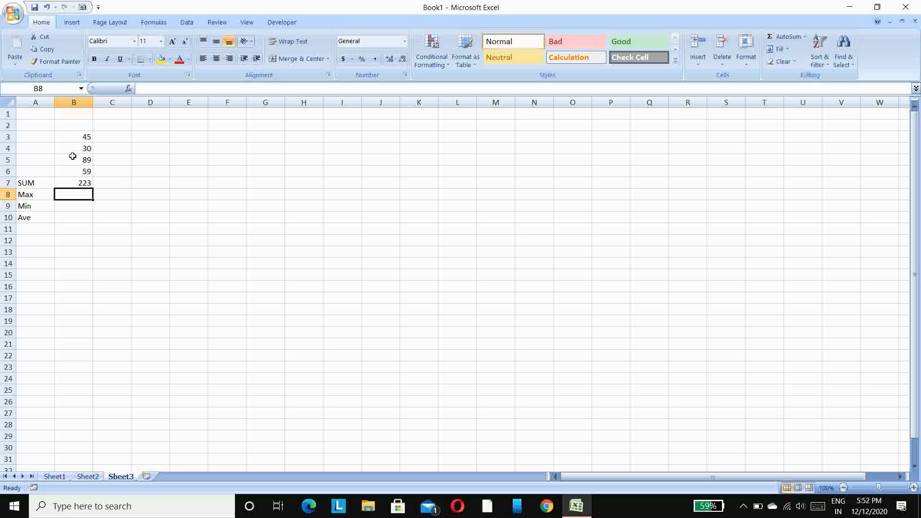
pyautogui.click(81, 184)
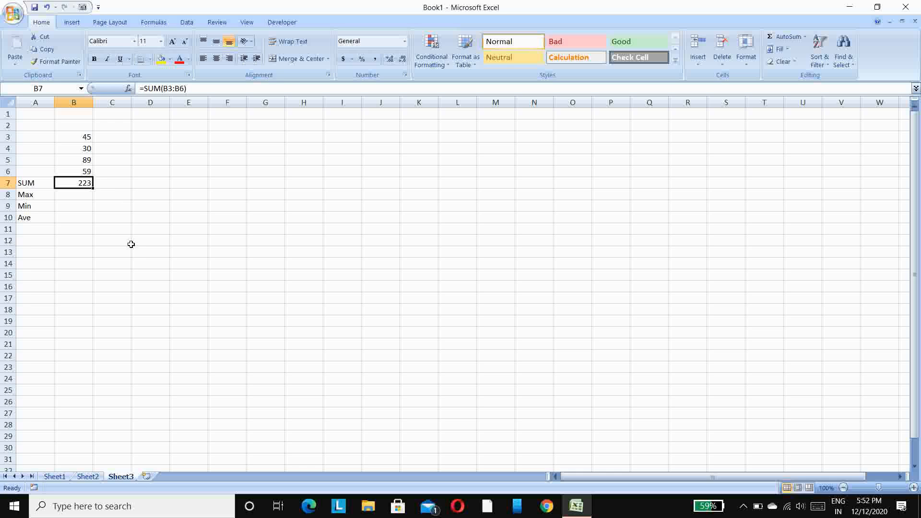
pyautogui.press('Delete')
# - Write the formula =SUM(B3:B6) by hand in cell B7 beside the SUM label and check it in the formula bar
pyautogui.click(91, 217)
pyautogui.click(73, 183)
pyautogui.write('+')
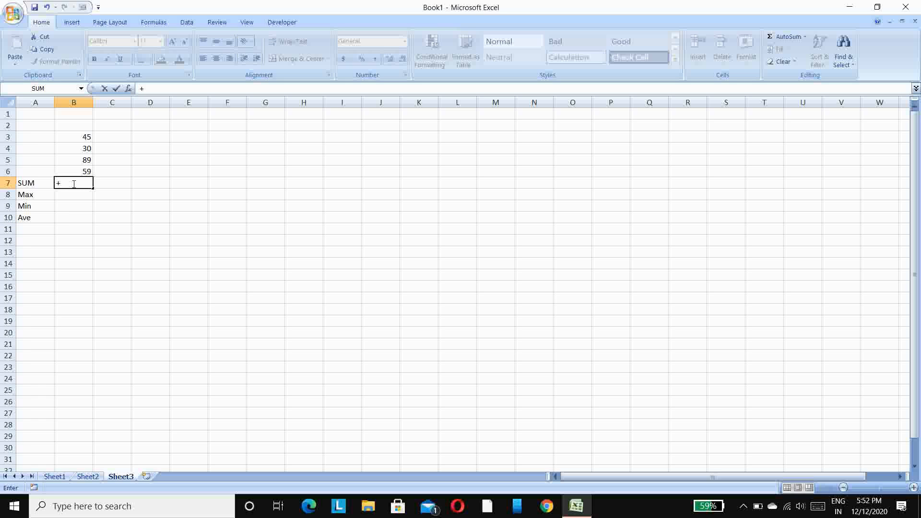
pyautogui.press('BackSpace')
pyautogui.write('=SUM')
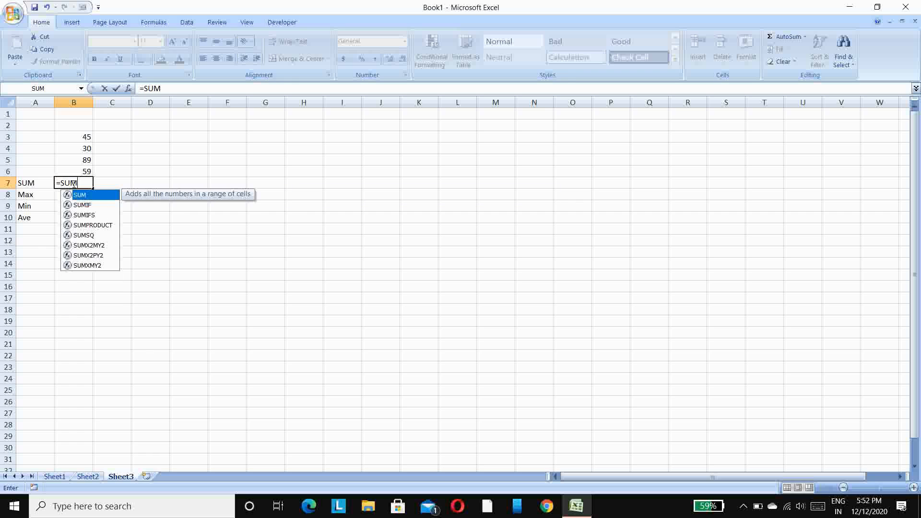
pyautogui.write('(')
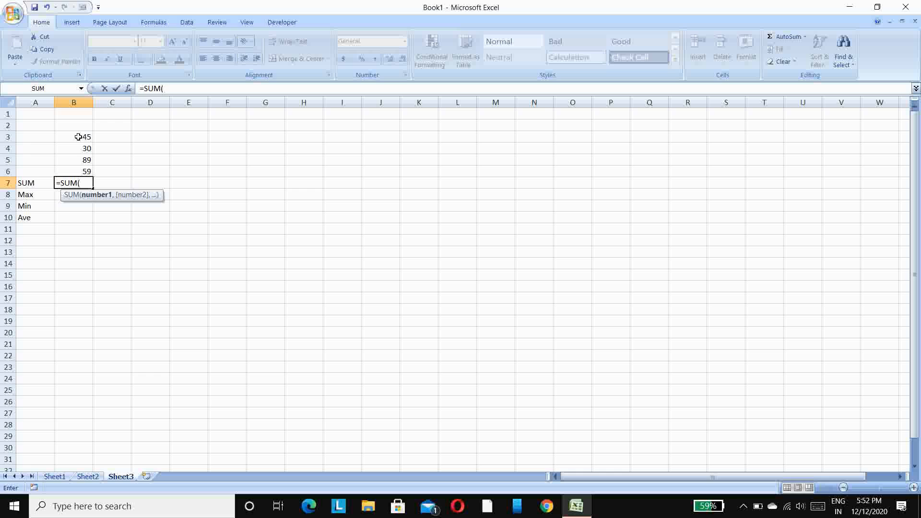
pyautogui.click(78, 138)
pyautogui.moveTo(78, 137); pyautogui.dragTo(82, 167)
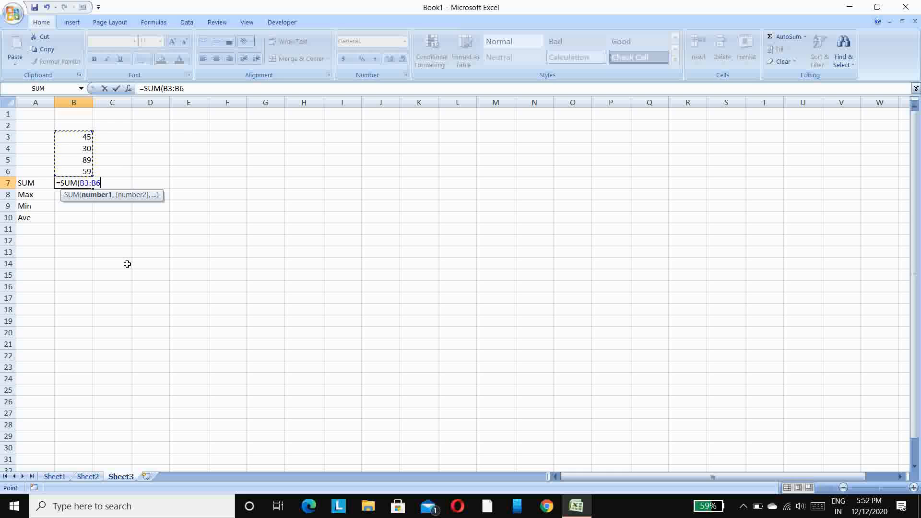
pyautogui.write(')')
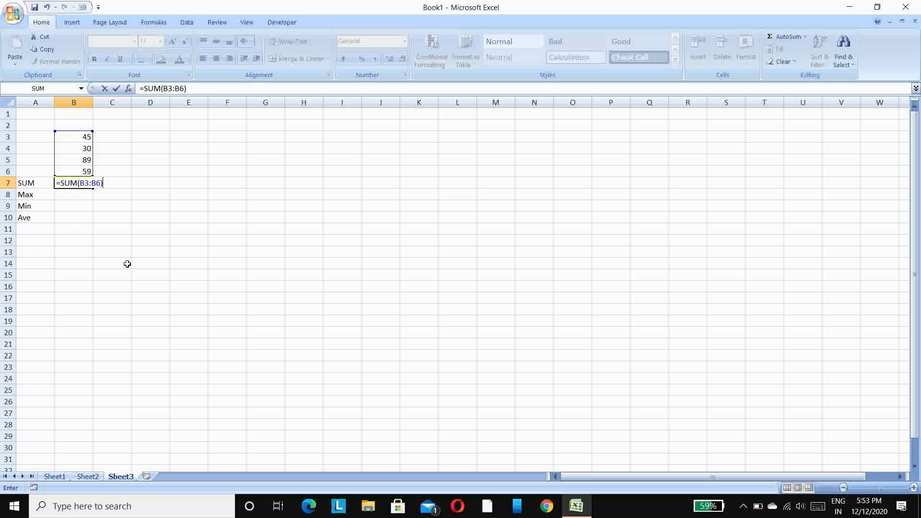
pyautogui.press('Return')
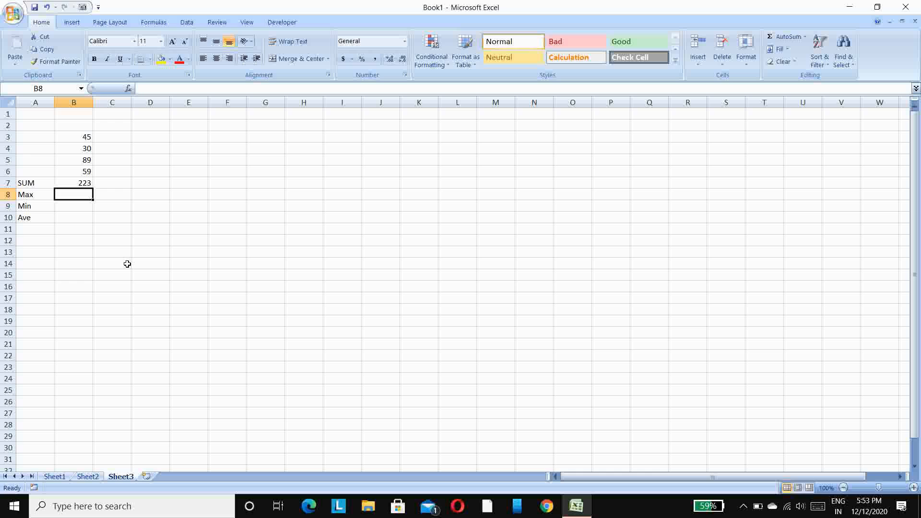
pyautogui.press('Up')
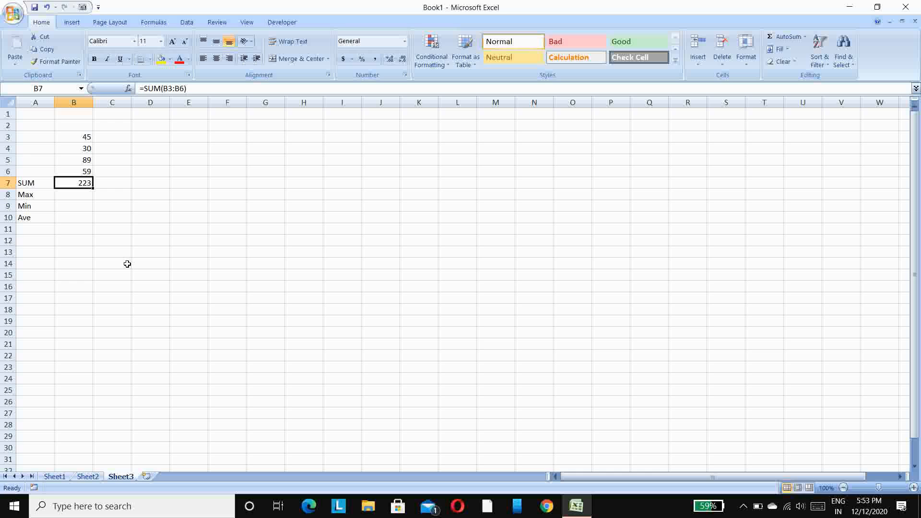
pyautogui.press('Down')
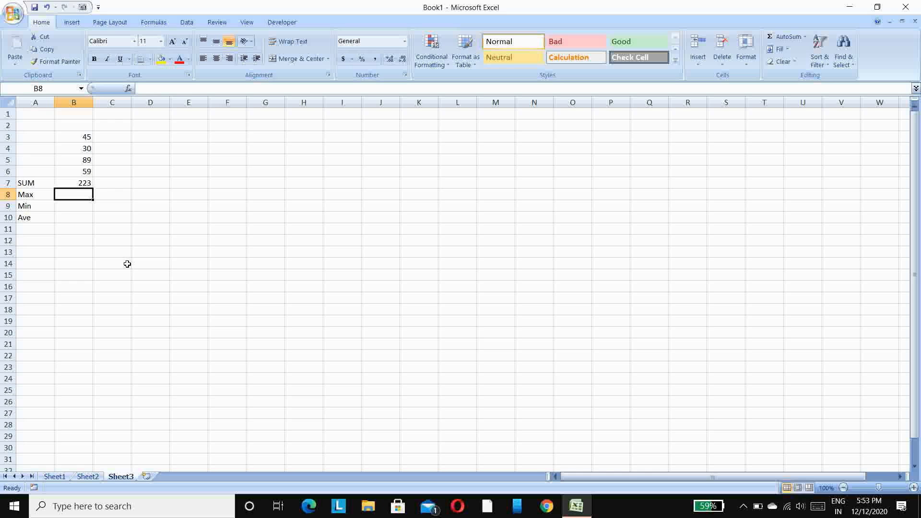
# - Write the formula =MAX(B3:B6) by hand in cell B8 beside the Max label
pyautogui.click(805, 39)
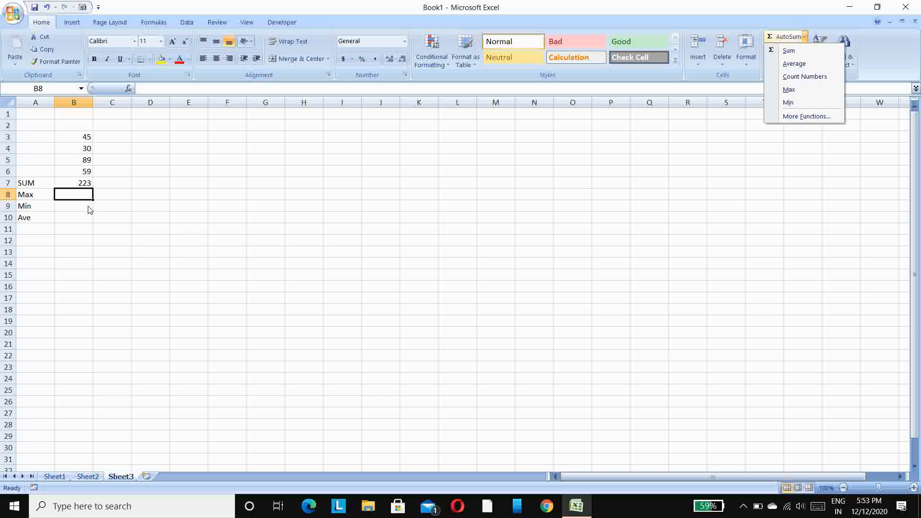
pyautogui.click(79, 194)
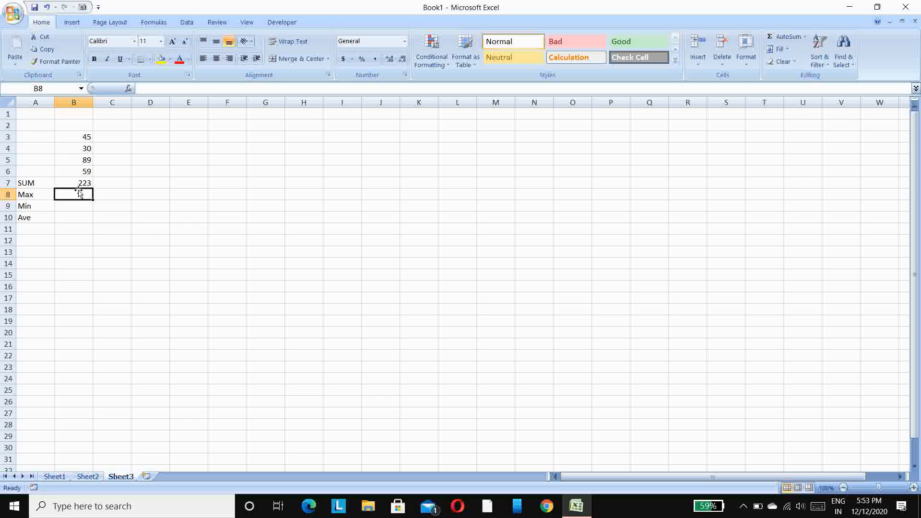
pyautogui.write('=')
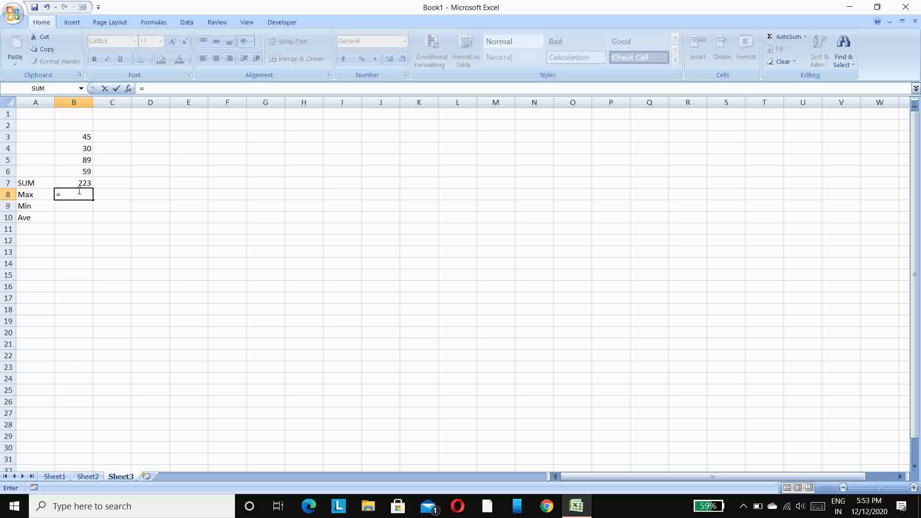
pyautogui.write('MAX')
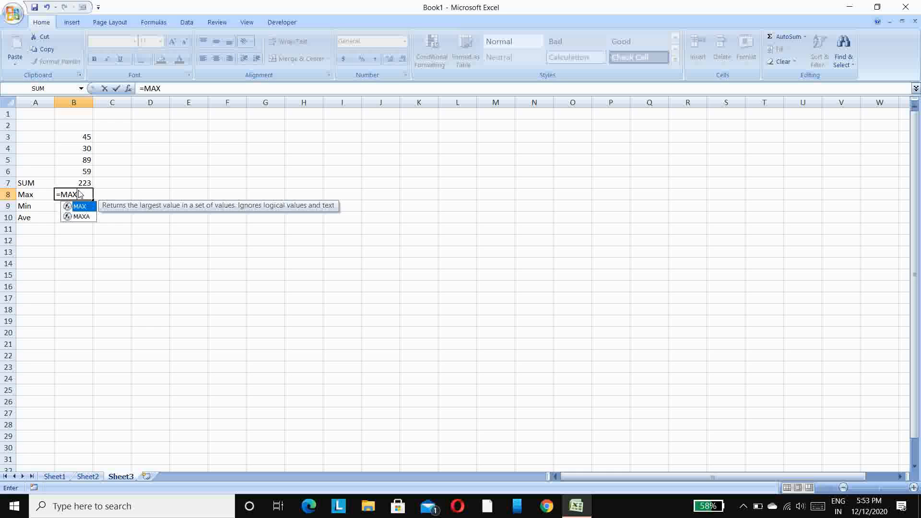
pyautogui.write('(')
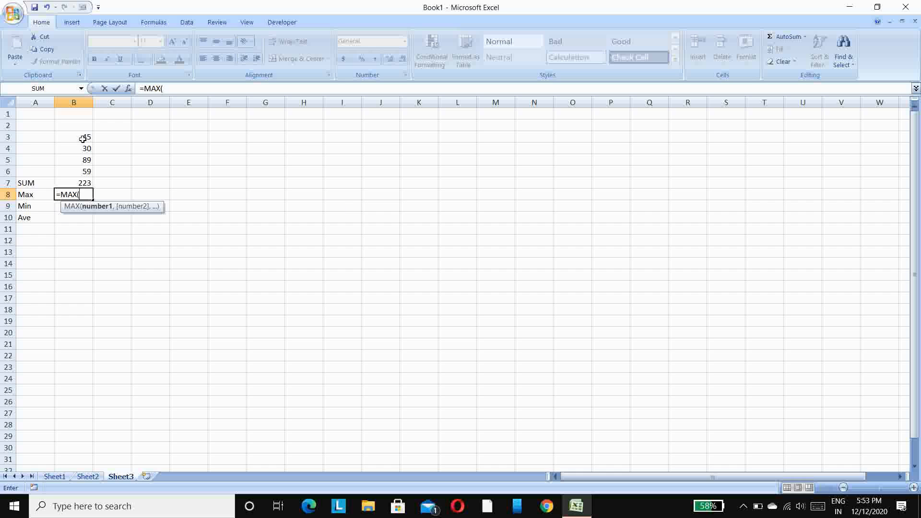
pyautogui.moveTo(83, 137); pyautogui.dragTo(84, 168)
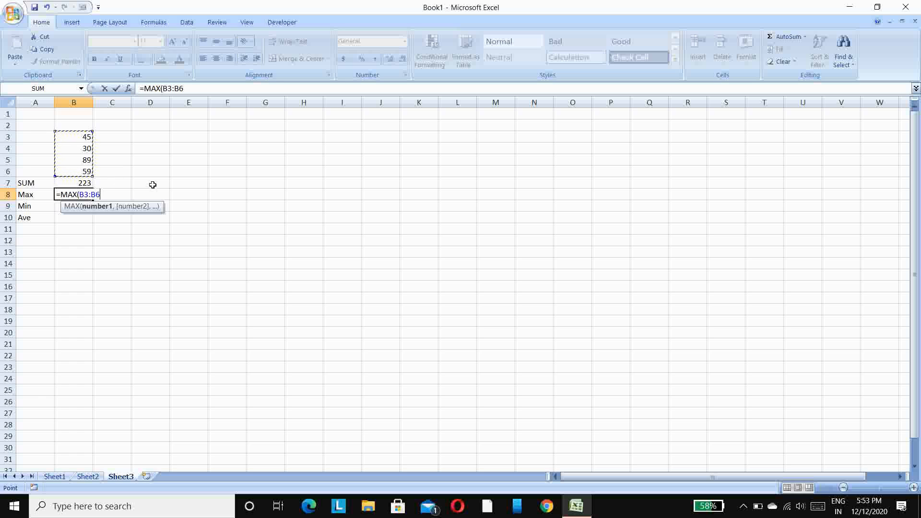
pyautogui.write(')')
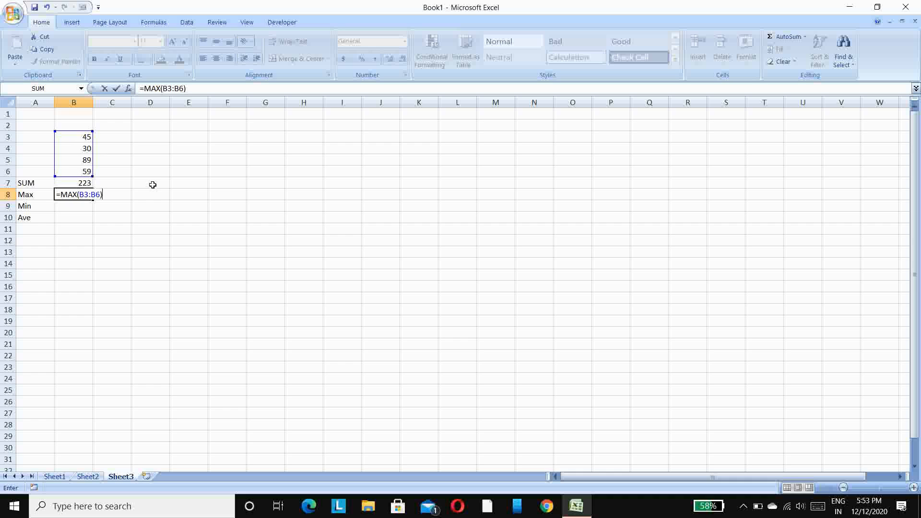
pyautogui.press('Return')
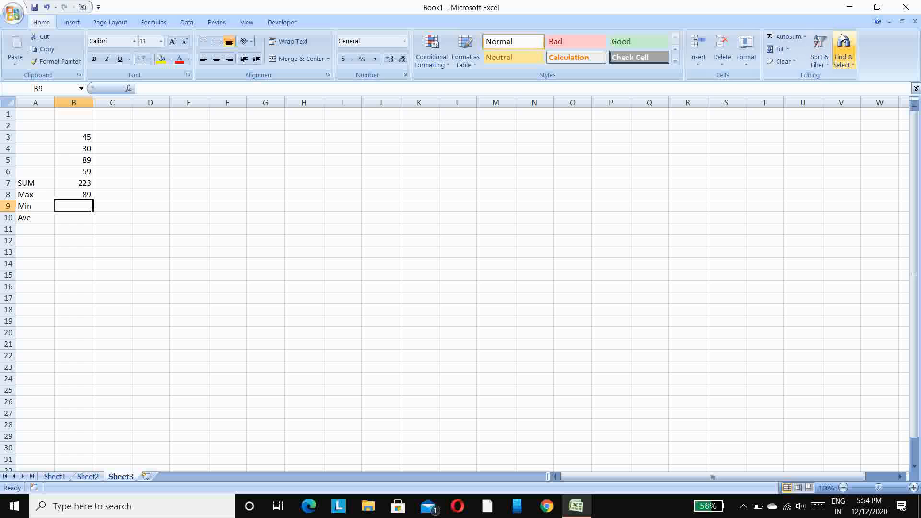
# - Write the formula =MIN(B3:B6) by hand in cell B9 beside the Min label
pyautogui.click(806, 37)
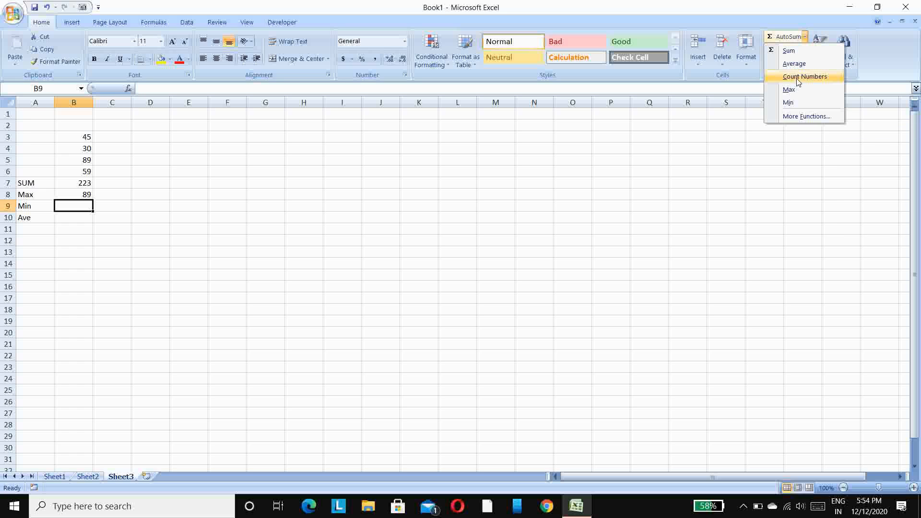
pyautogui.click(806, 38)
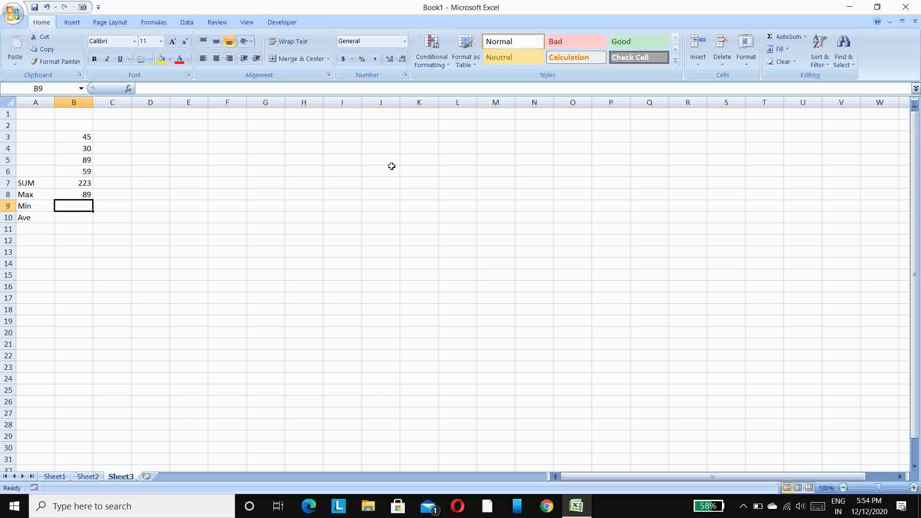
pyautogui.write('=')
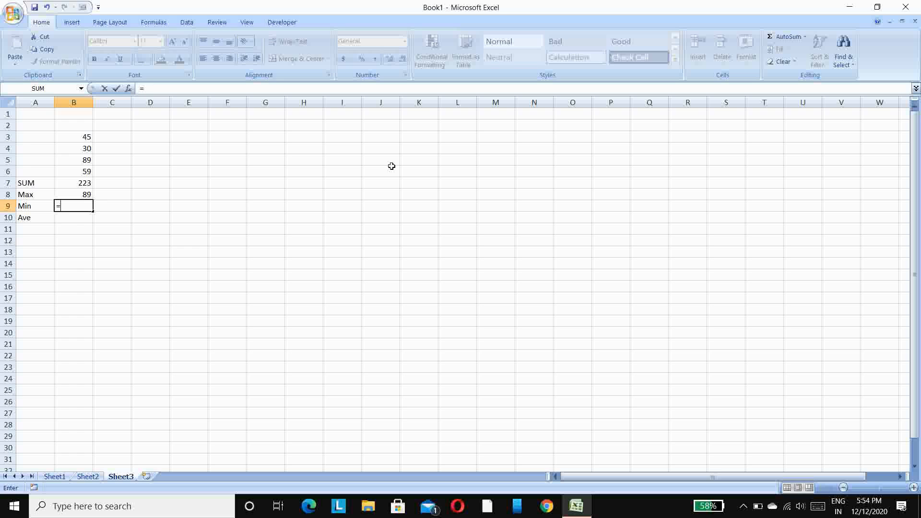
pyautogui.write('MIN')
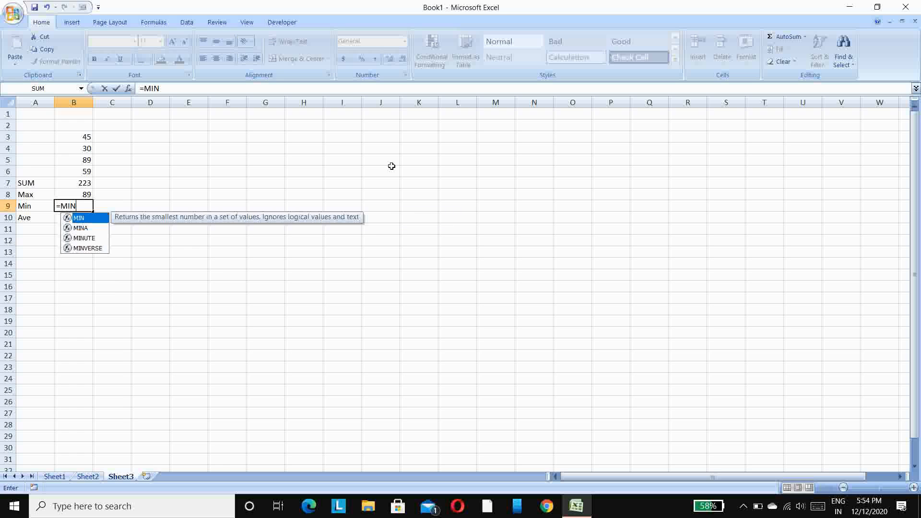
pyautogui.write('(')
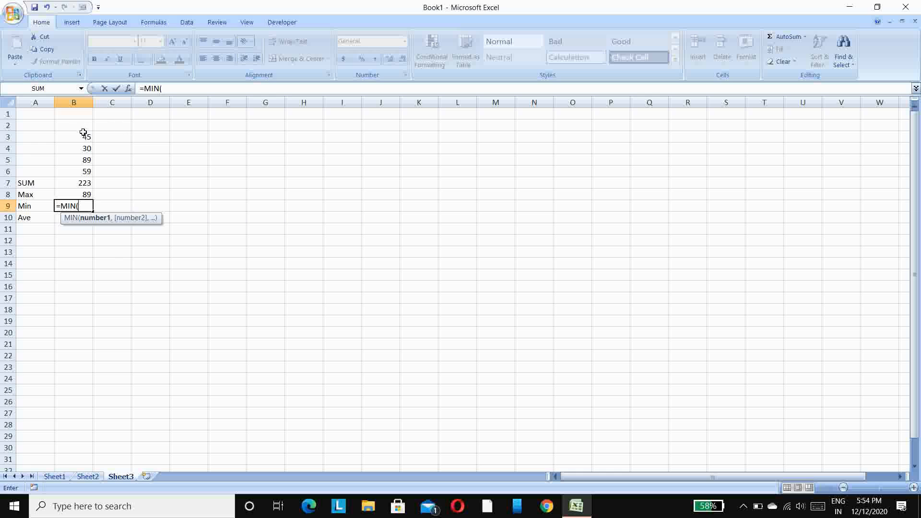
pyautogui.click(76, 138)
pyautogui.moveTo(76, 138); pyautogui.dragTo(79, 169)
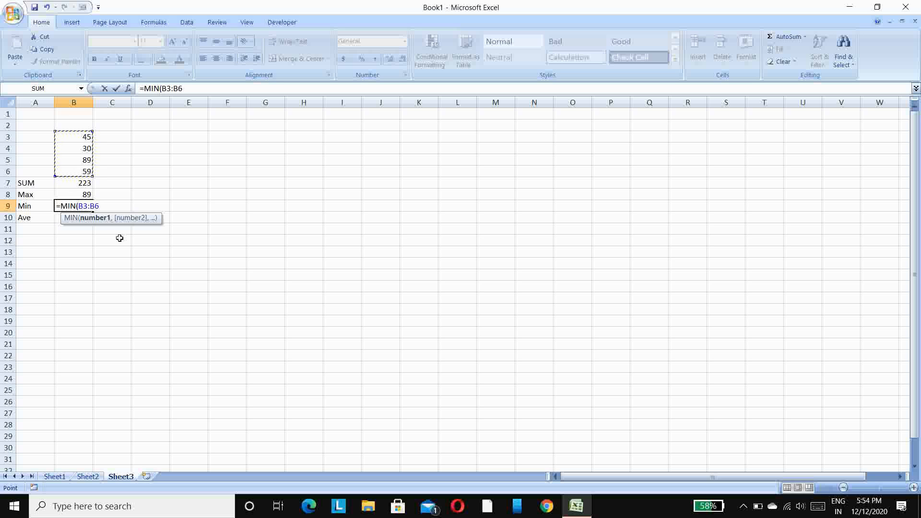
pyautogui.write(')')
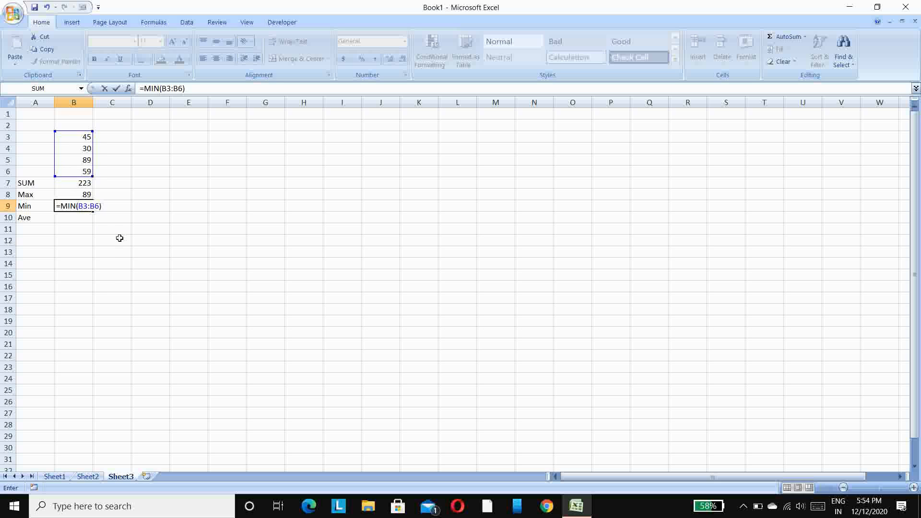
pyautogui.press('Return')
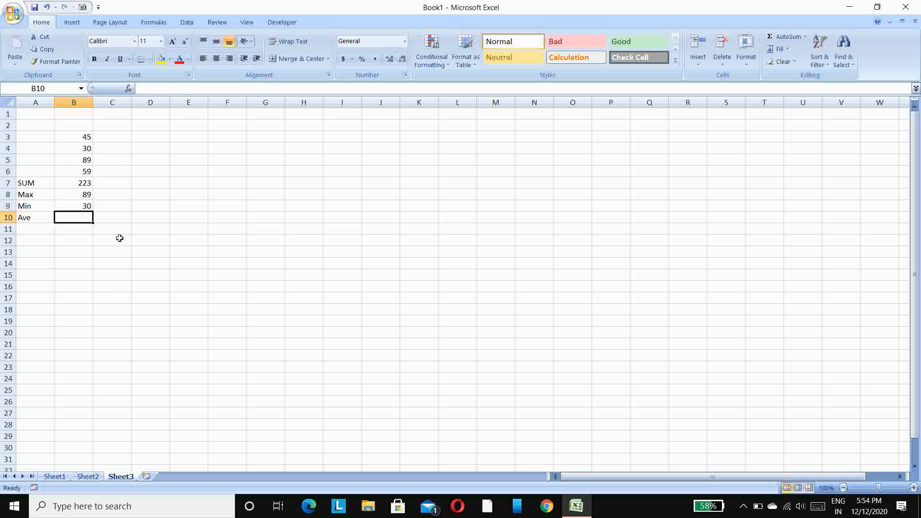
# - Compare the minimum in cell B9 and its formula with the numbers in cells B3 to B6
pyautogui.click(83, 205)
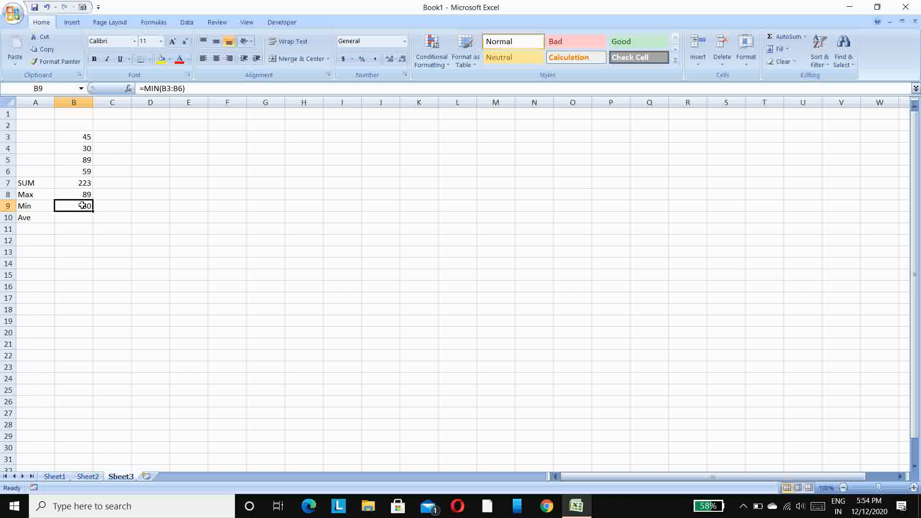
pyautogui.click(86, 136)
pyautogui.moveTo(86, 137); pyautogui.dragTo(86, 171)
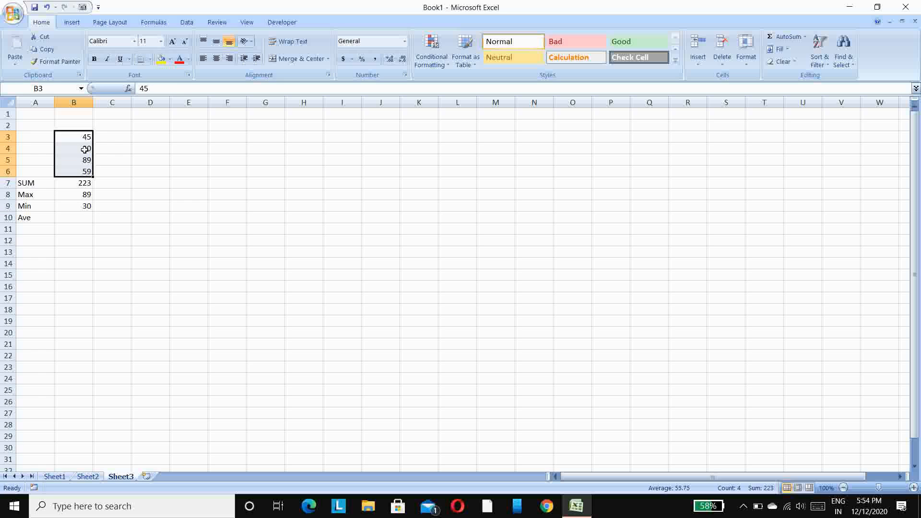
pyautogui.click(84, 149)
pyautogui.click(89, 204)
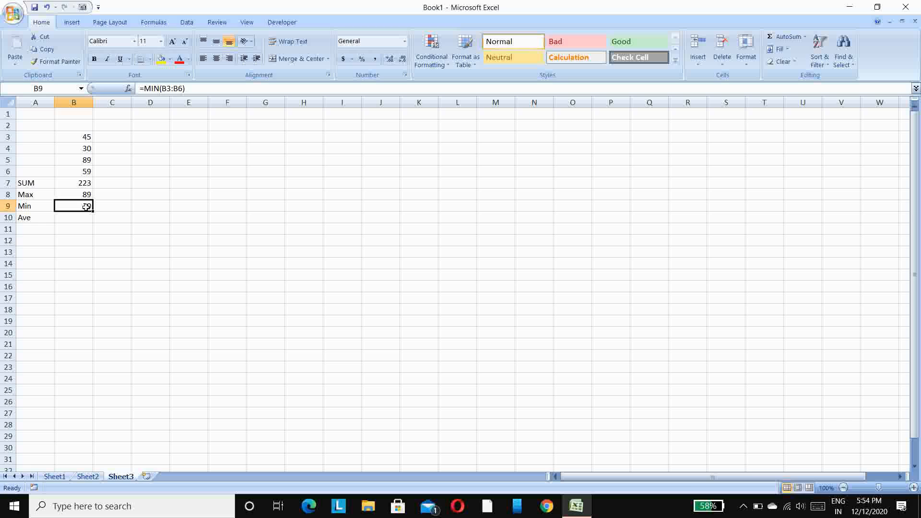
# - Write the formula =AVERAGE(B3:B6) by hand in cell B10 beside the Ave label
pyautogui.click(70, 218)
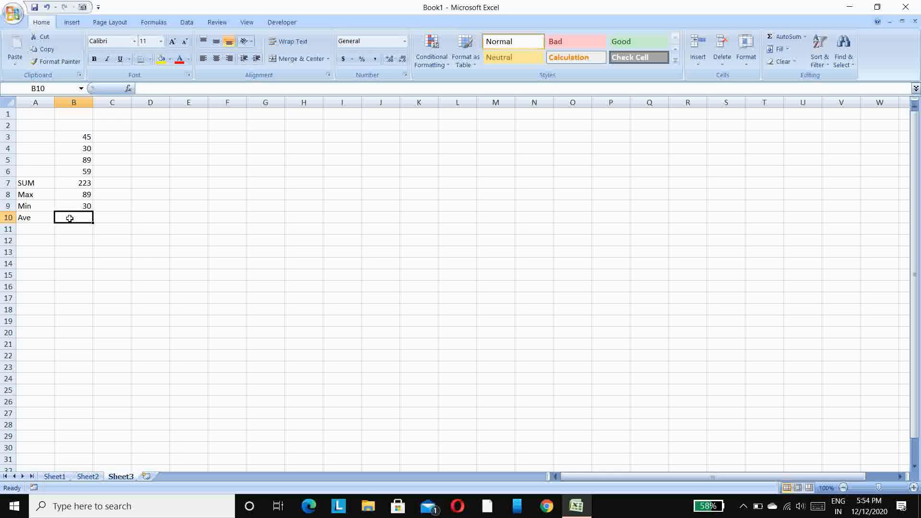
pyautogui.write('=AV')
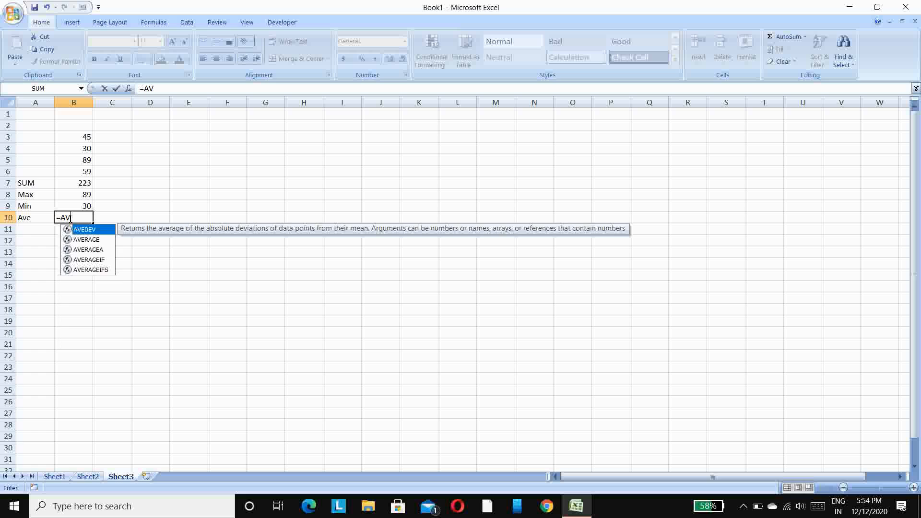
pyautogui.write('E')
pyautogui.write('R')
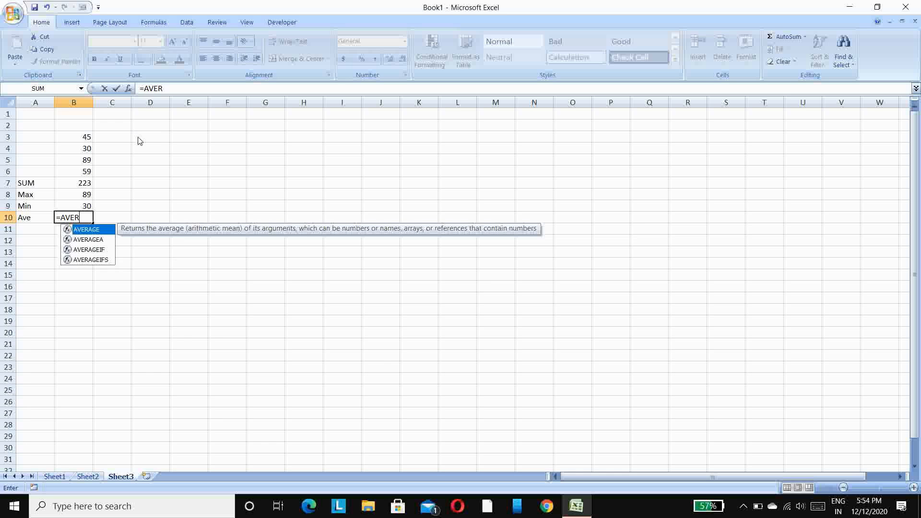
pyautogui.write('AGE(')
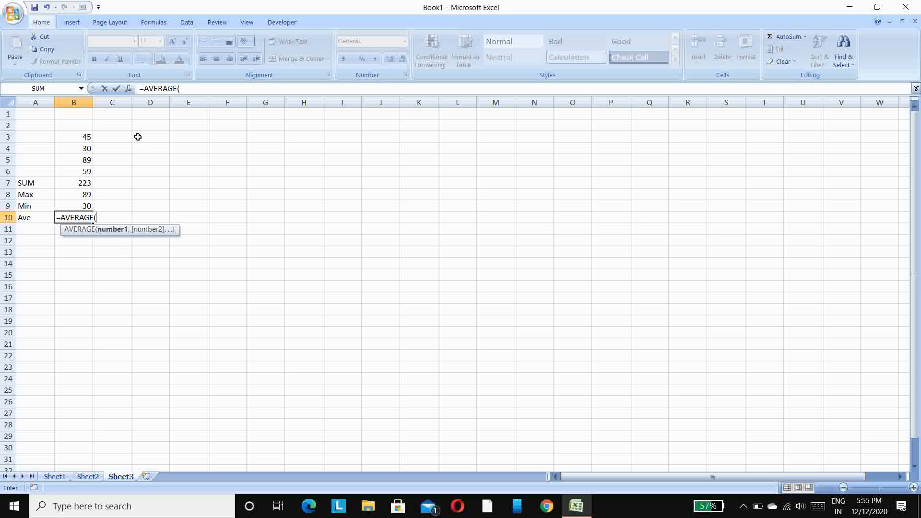
pyautogui.click(83, 139)
pyautogui.moveTo(83, 138); pyautogui.dragTo(86, 167)
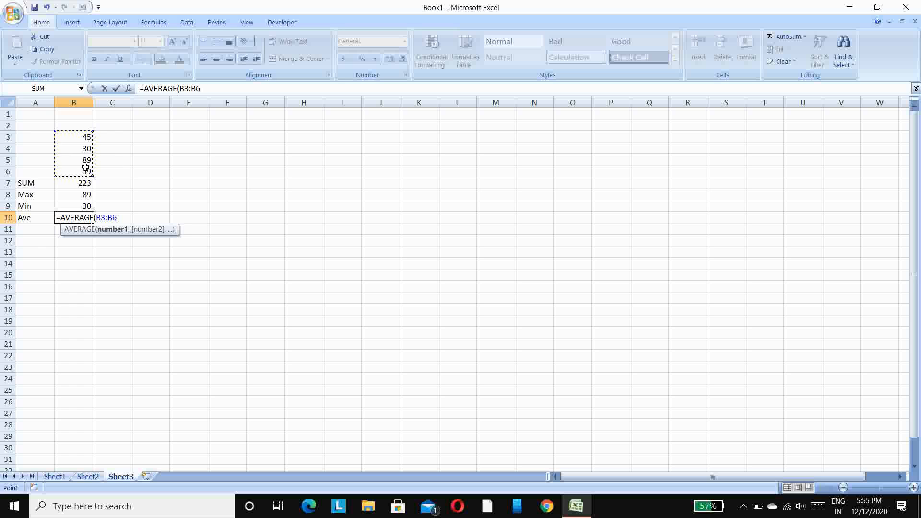
pyautogui.write(')')
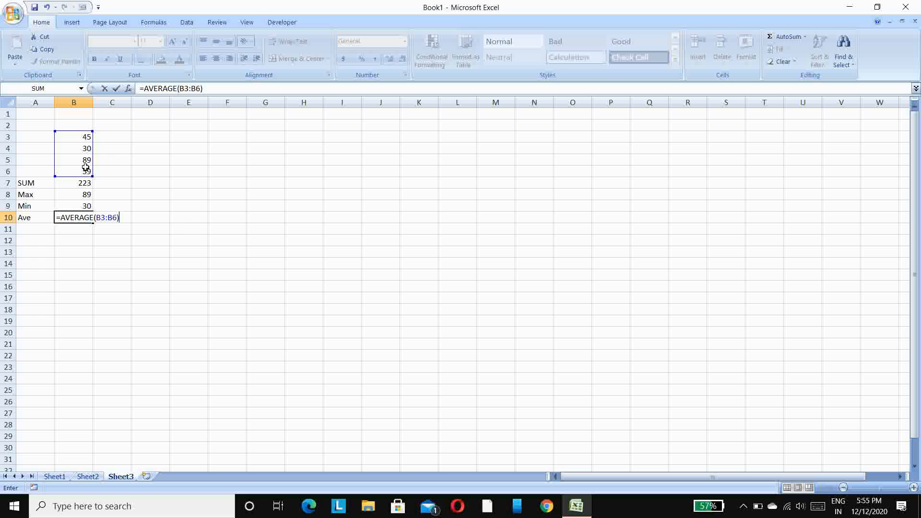
pyautogui.press('Return')
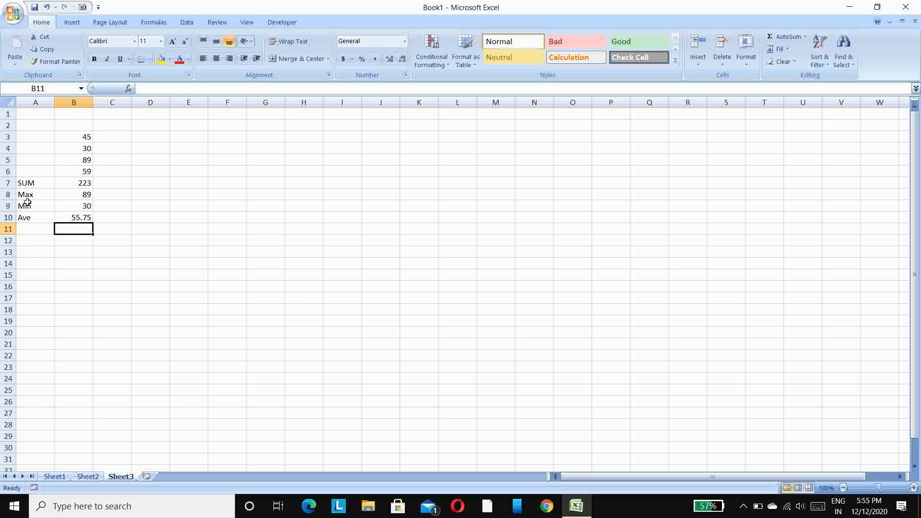
# - Compare the average in cell B10 and its formula with the numbers in cells B3 to B6
pyautogui.click(75, 217)
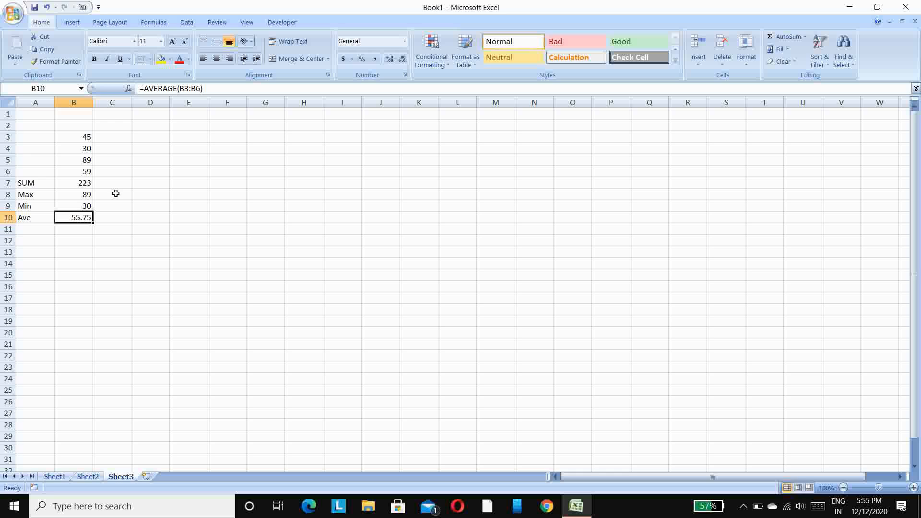
pyautogui.click(84, 135)
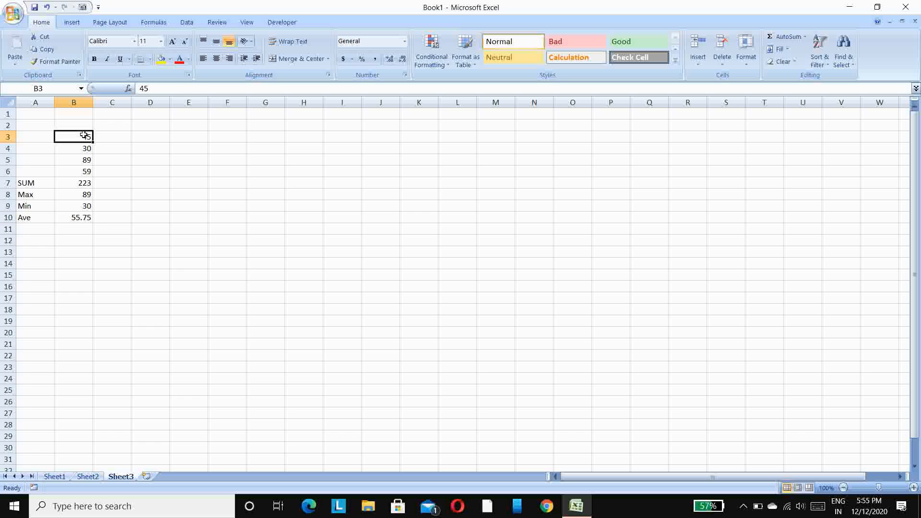
pyautogui.moveTo(84, 134); pyautogui.dragTo(85, 170)
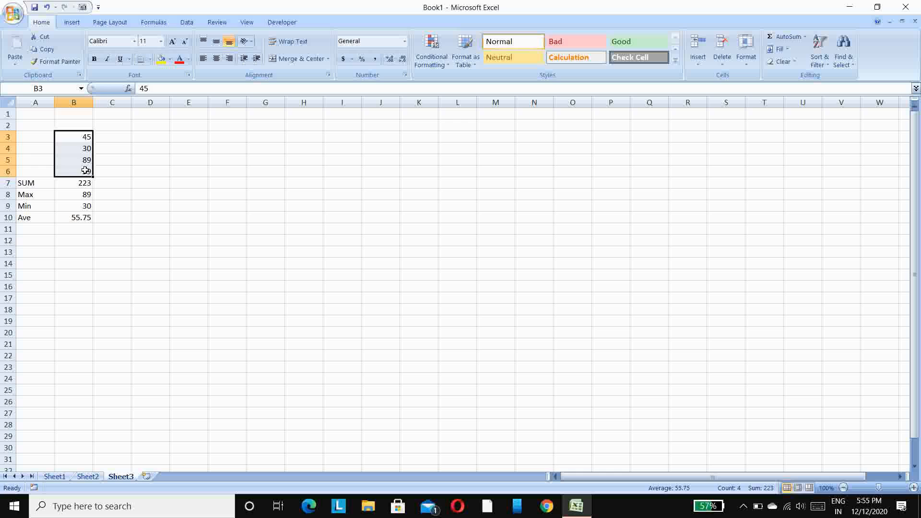
pyautogui.click(82, 219)
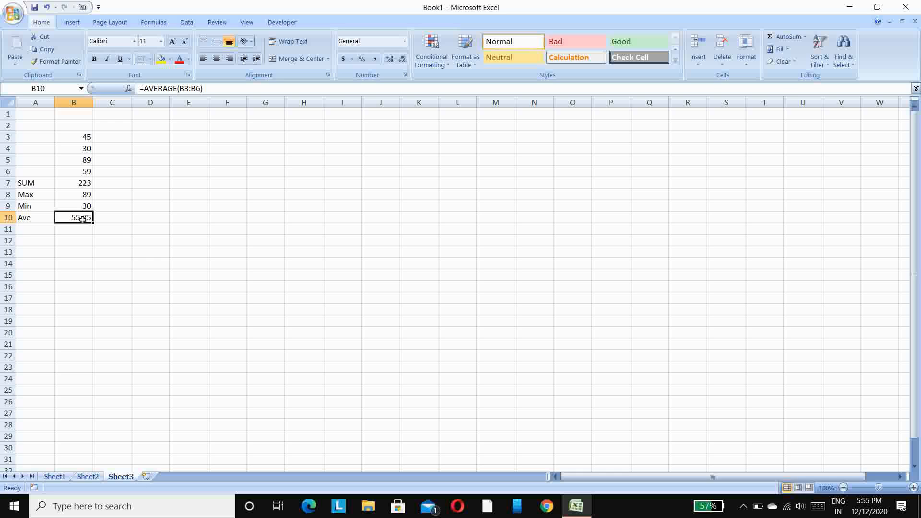
pyautogui.click(100, 194)
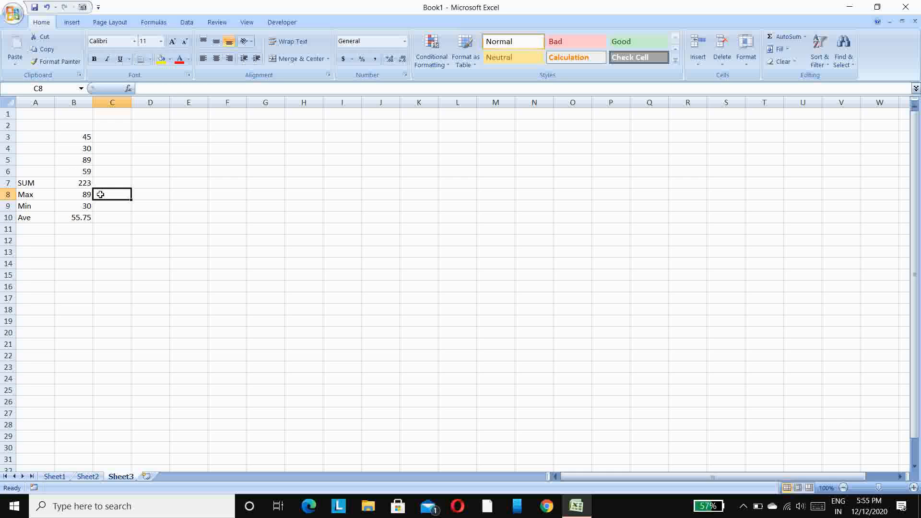
pyautogui.click(68, 137)
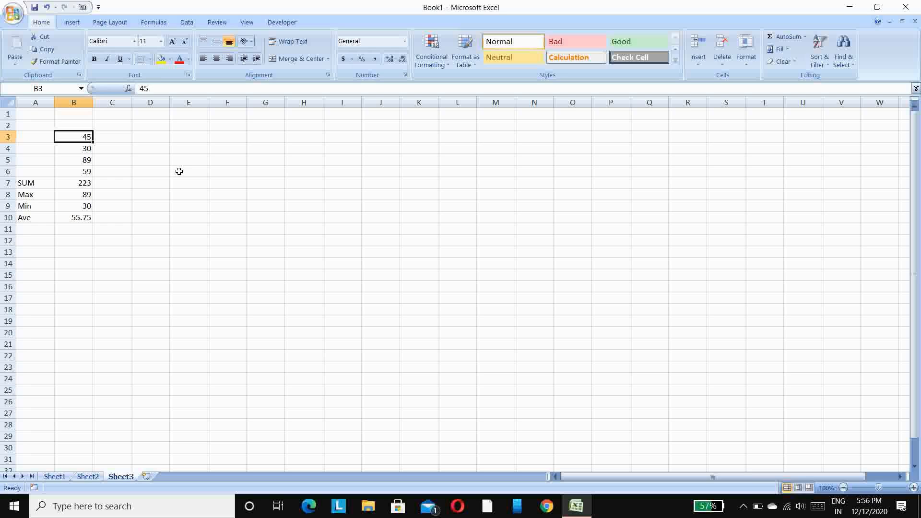
pyautogui.click(129, 148)
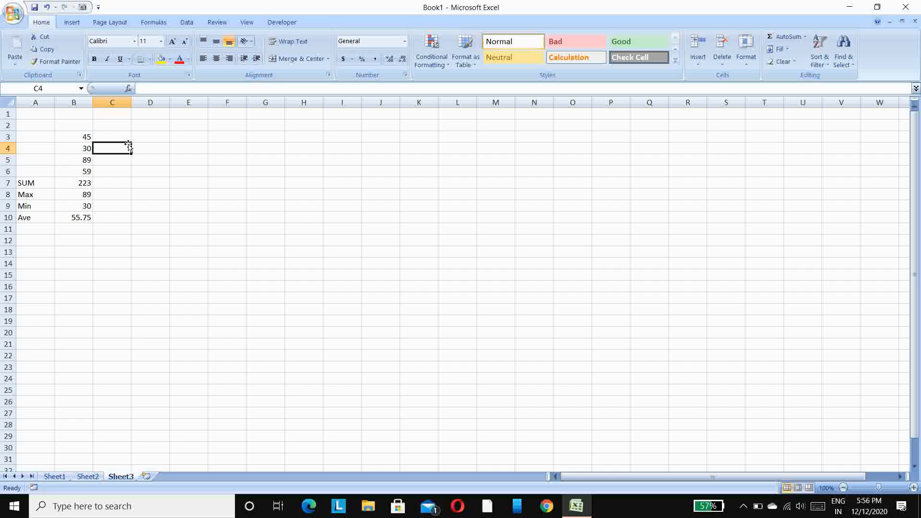
pyautogui.click(64, 185)
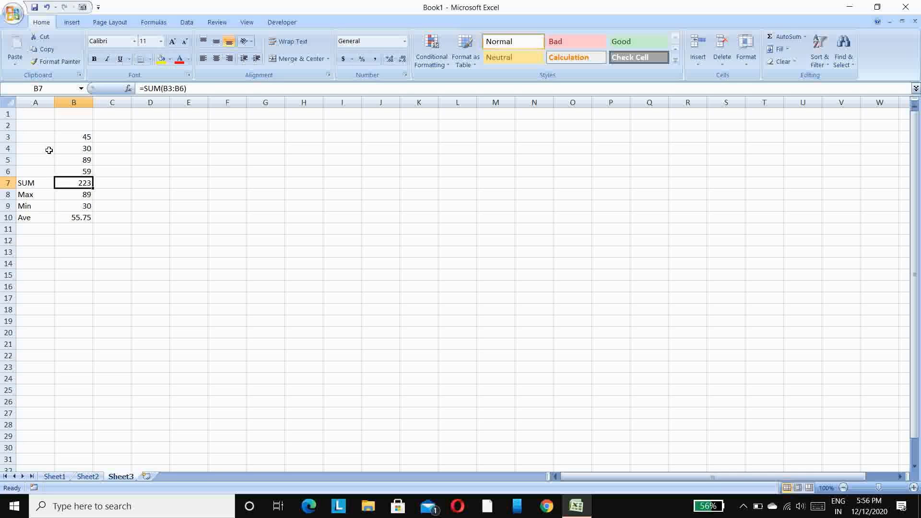
# - Make the SUM, Max, Min and Ave labels in cells A7 to A10 bold
pyautogui.click(29, 183)
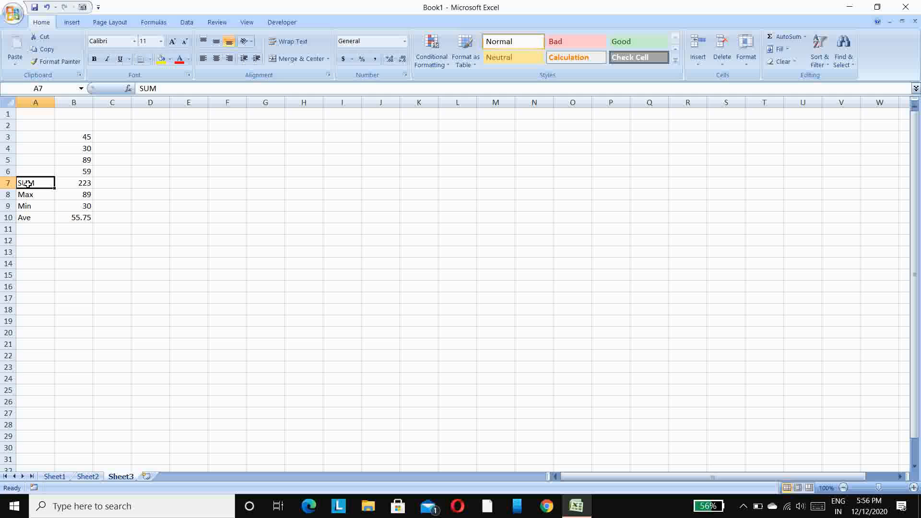
pyautogui.moveTo(27, 183); pyautogui.dragTo(35, 213)
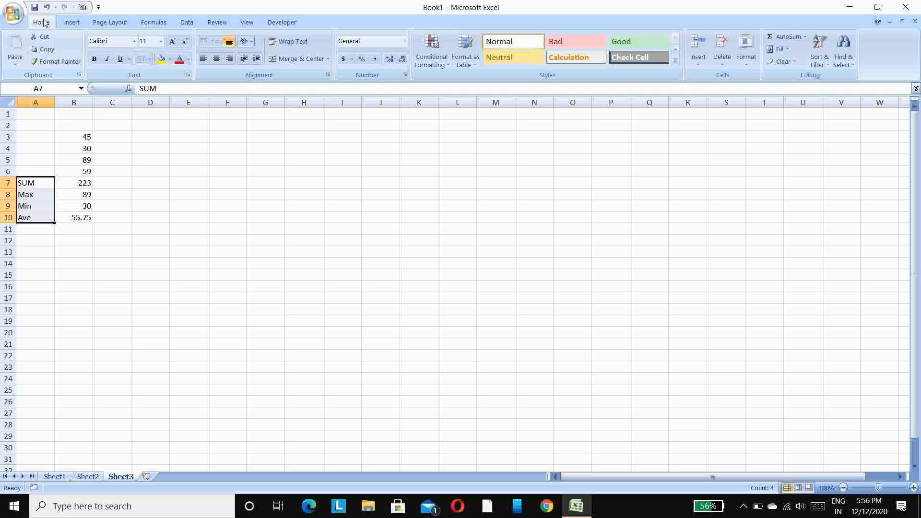
pyautogui.click(94, 59)
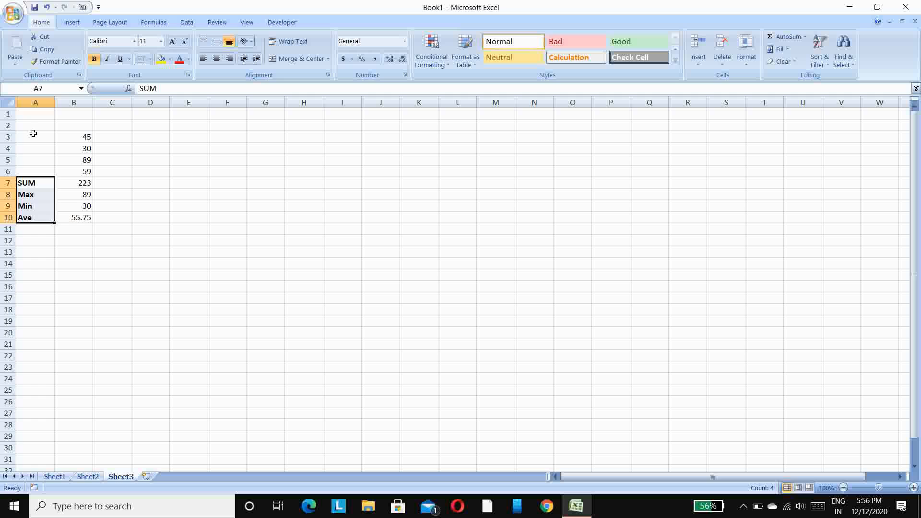
# - Apply Outside Borders to the cell range A3 to B10 and deselect it to view the outline
pyautogui.moveTo(28, 137); pyautogui.dragTo(73, 213)
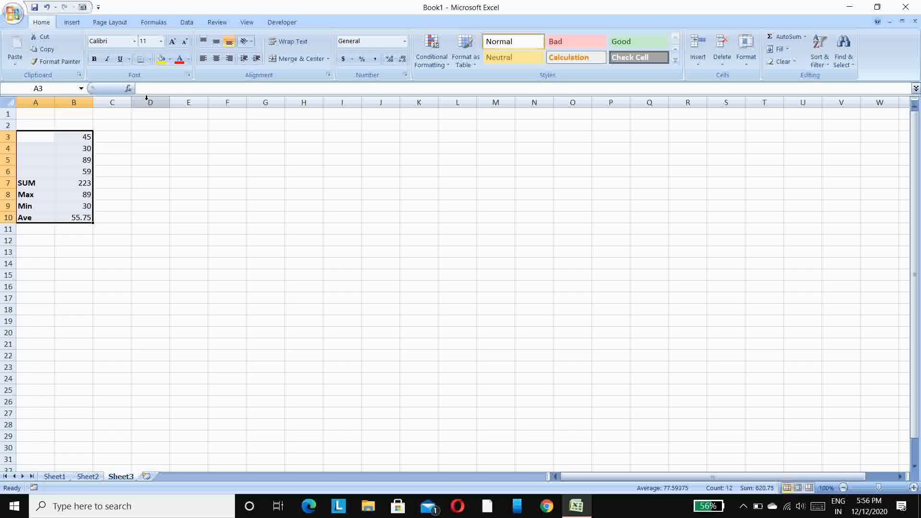
pyautogui.click(151, 61)
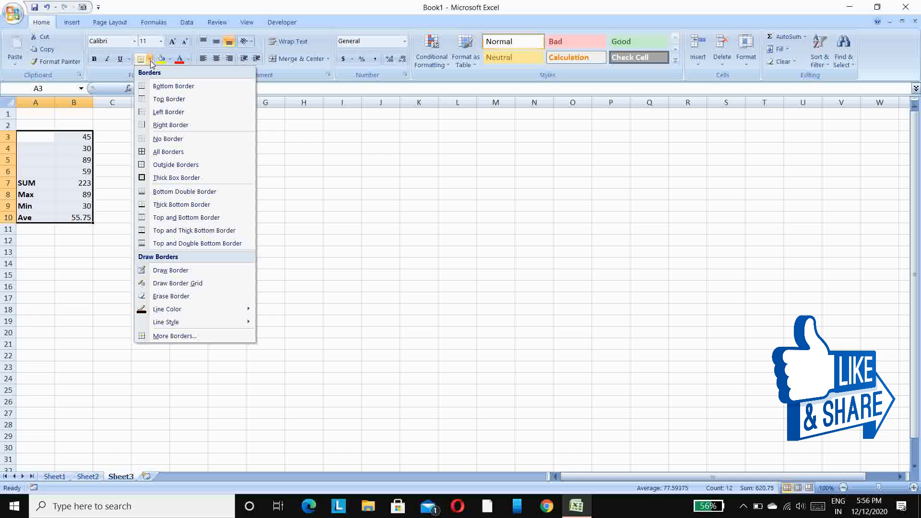
pyautogui.click(158, 166)
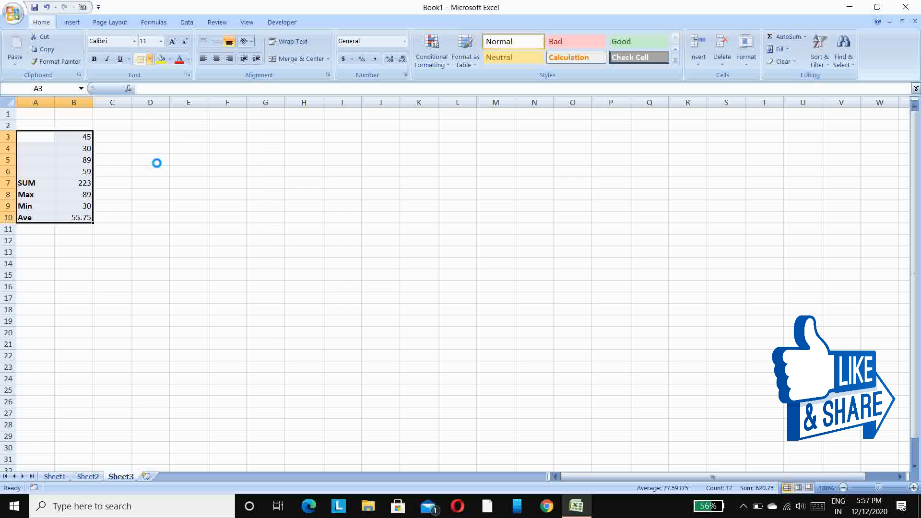
pyautogui.click(68, 158)
pyautogui.click(161, 157)
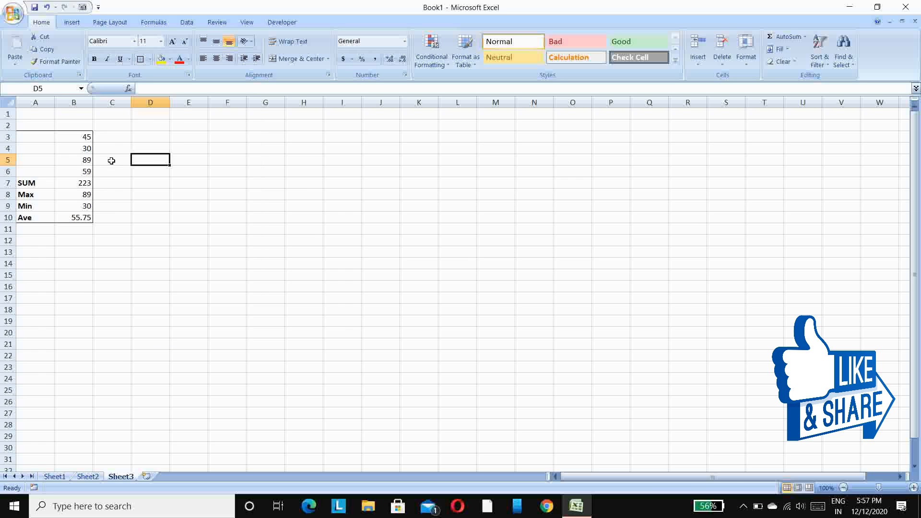
# - Apply All Borders to every cell in the range A3 to B10
pyautogui.click(30, 136)
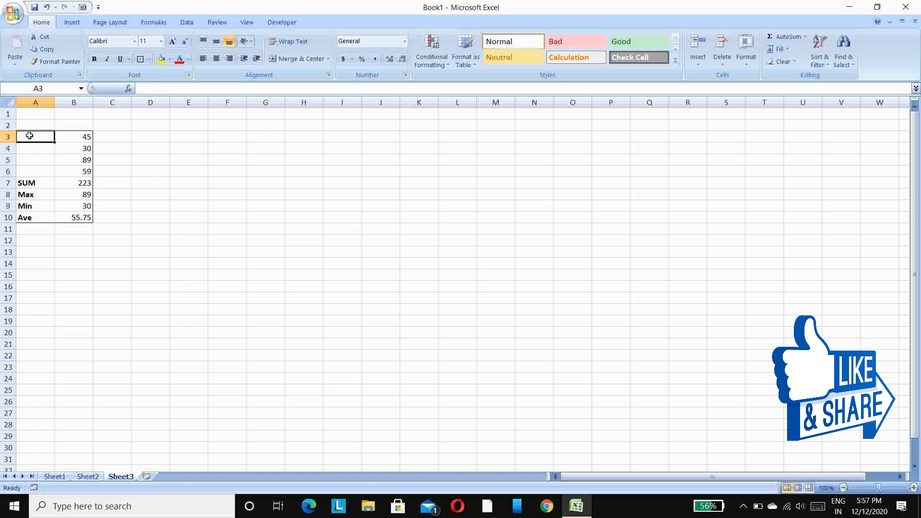
pyautogui.moveTo(30, 137); pyautogui.dragTo(75, 217)
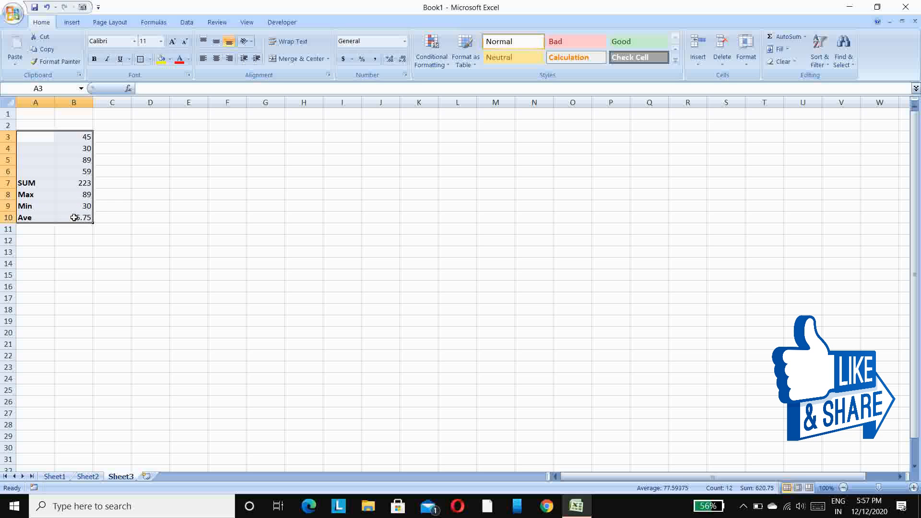
pyautogui.click(150, 59)
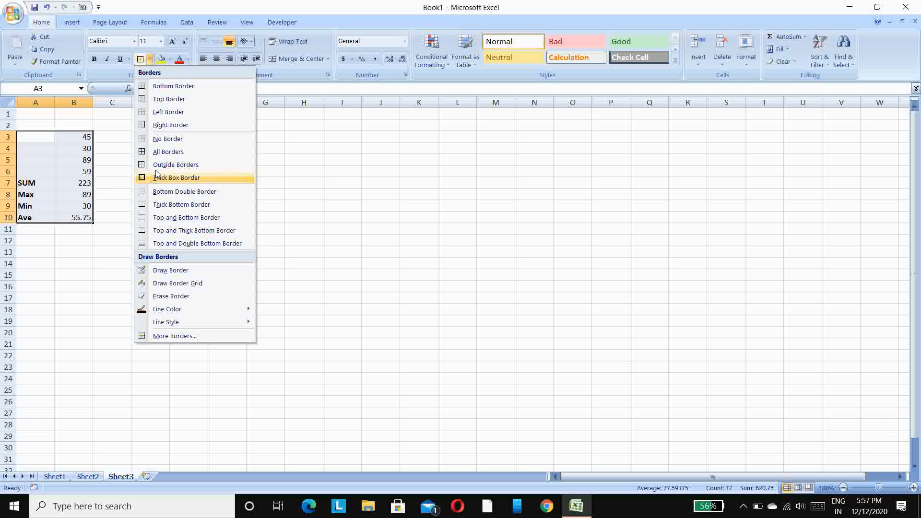
pyautogui.click(157, 152)
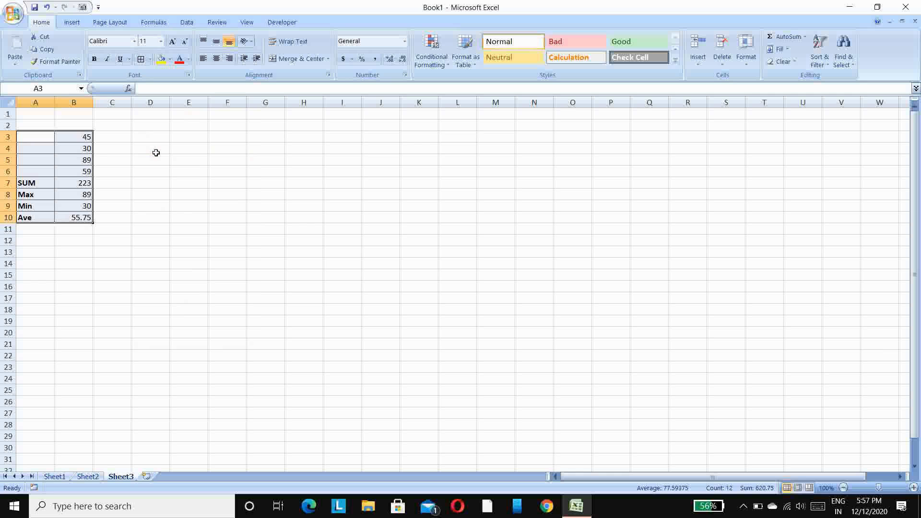
pyautogui.click(71, 153)
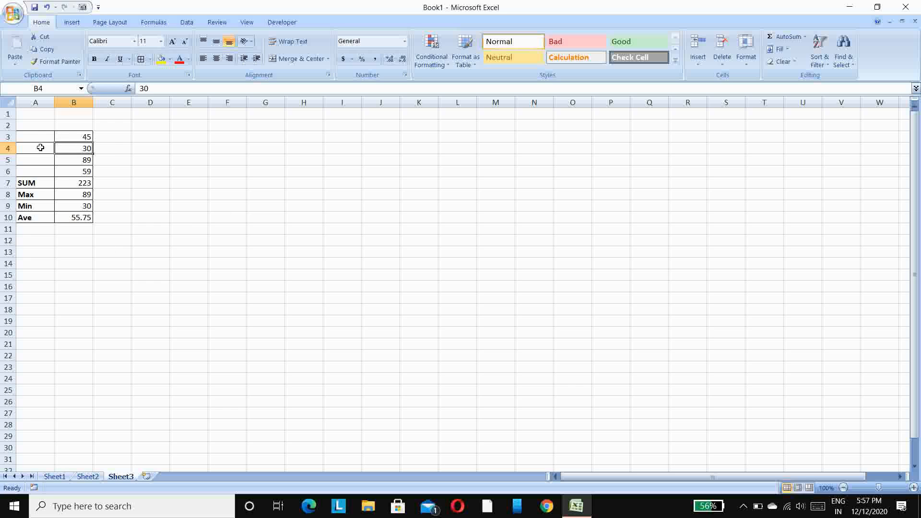
pyautogui.click(28, 125)
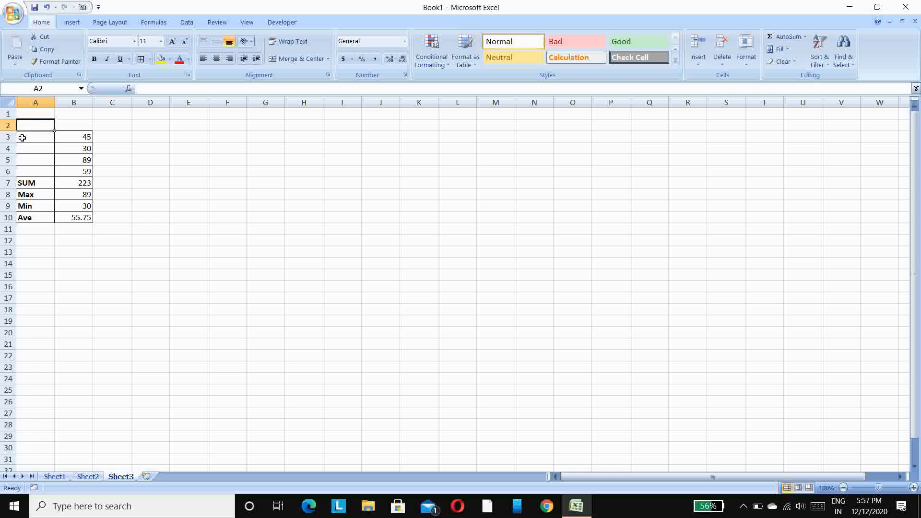
pyautogui.click(22, 137)
pyautogui.moveTo(22, 138); pyautogui.dragTo(74, 138)
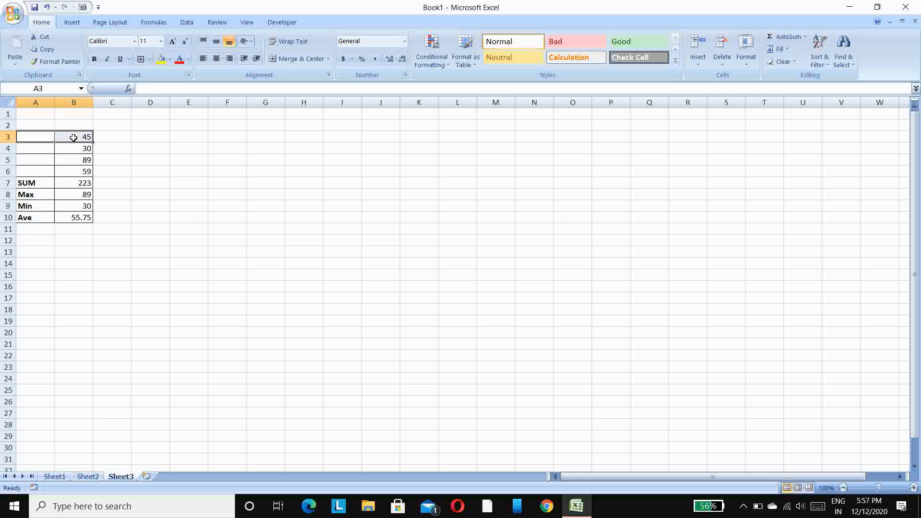
pyautogui.click(75, 156)
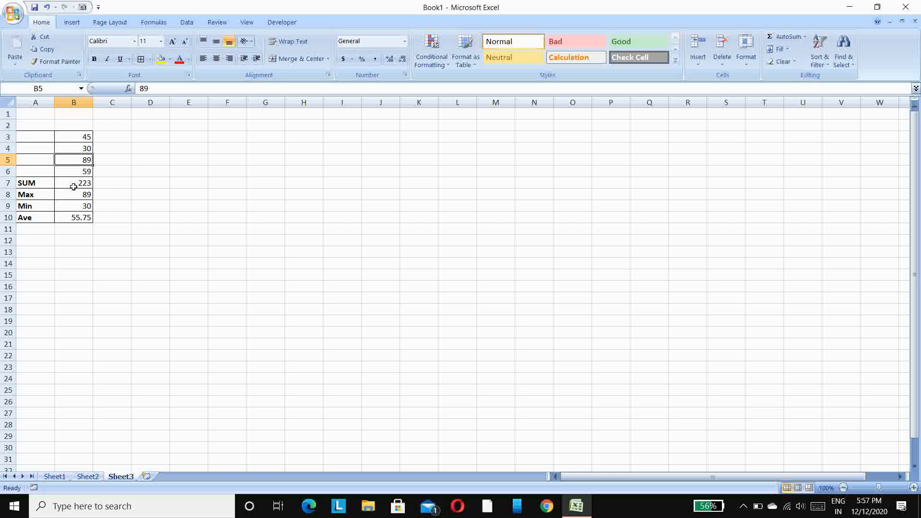
# - Fill the four formula result cells B7 to B10 with the standard yellow colour
pyautogui.click(73, 186)
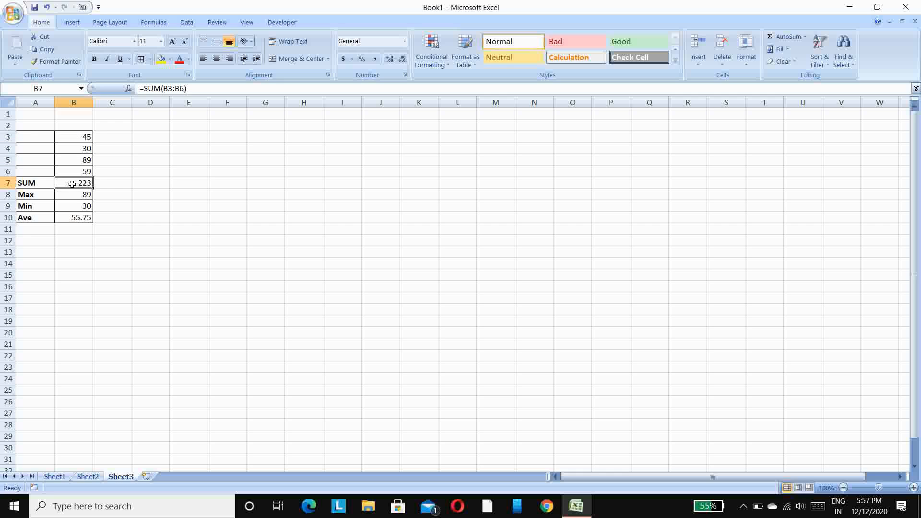
pyautogui.moveTo(72, 183); pyautogui.dragTo(75, 214)
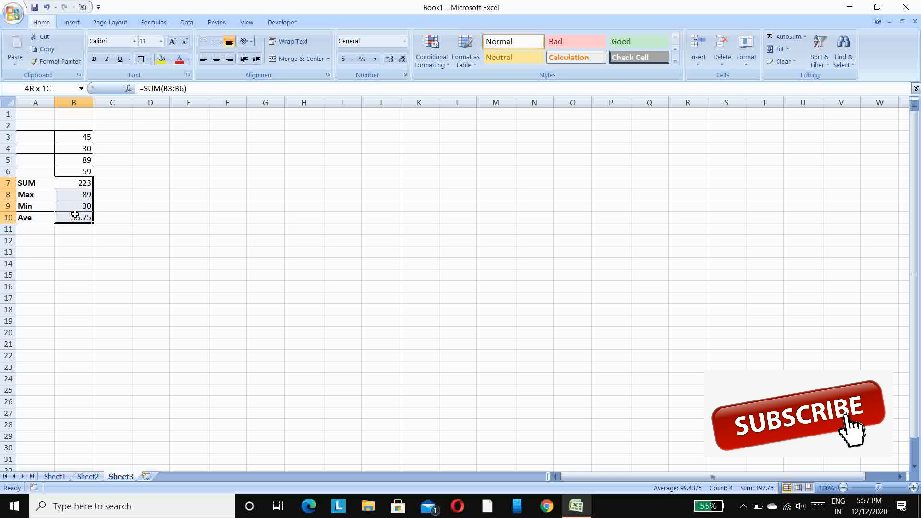
pyautogui.click(171, 59)
pyautogui.click(170, 58)
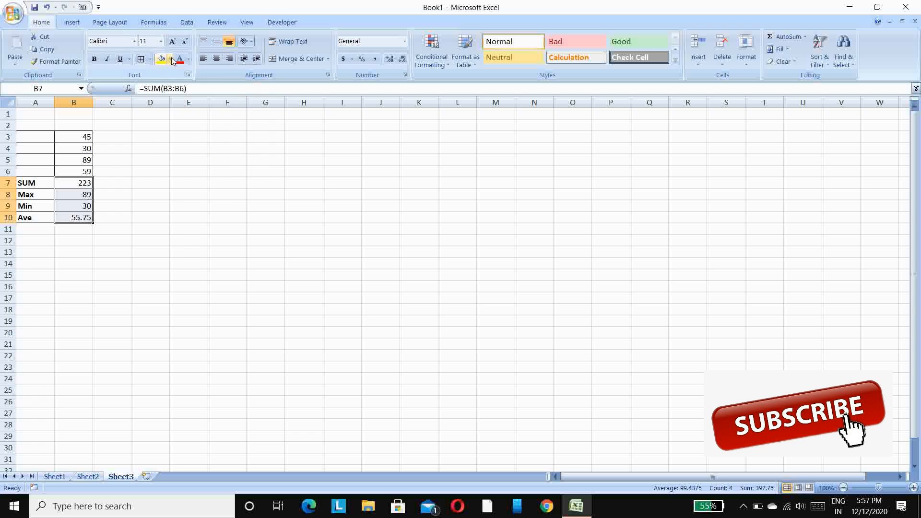
pyautogui.click(171, 58)
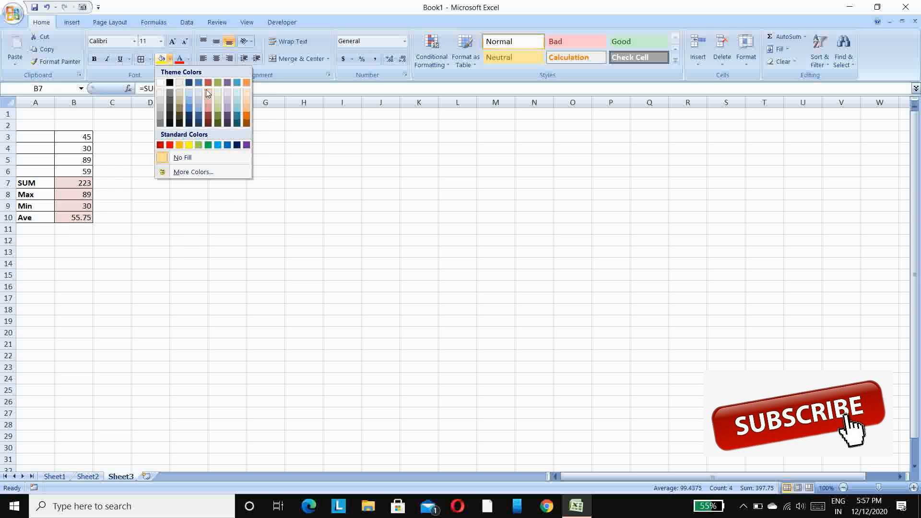
pyautogui.click(190, 145)
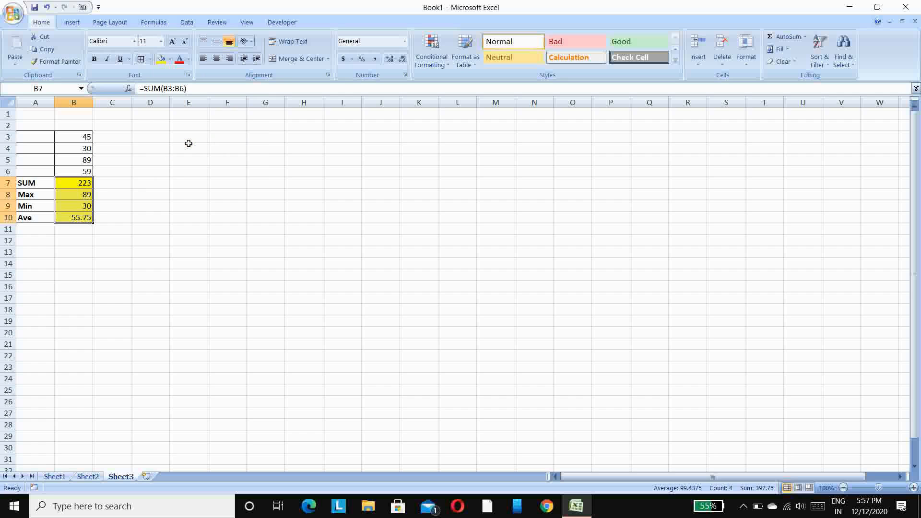
# - Enlarge the worksheet view to 180% and look over the finished table's labels and result cells
pyautogui.click(72, 194)
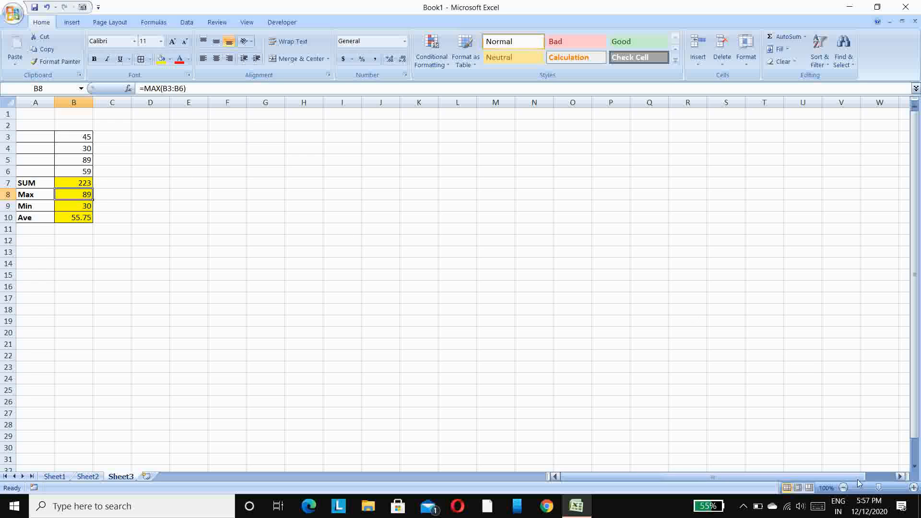
pyautogui.click(914, 488)
pyautogui.click(914, 488)
pyautogui.click(914, 488)
pyautogui.click(914, 488)
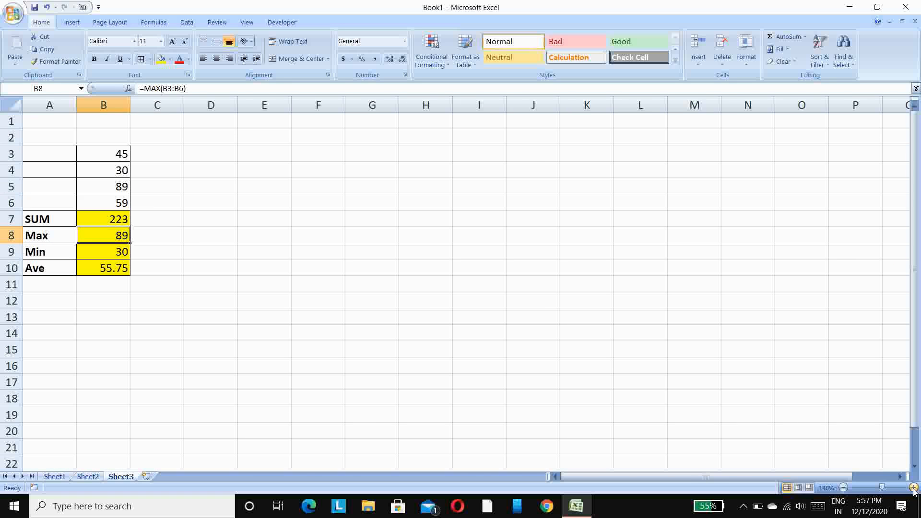
pyautogui.click(914, 488)
pyautogui.click(914, 488)
pyautogui.click(914, 488)
pyautogui.click(914, 488)
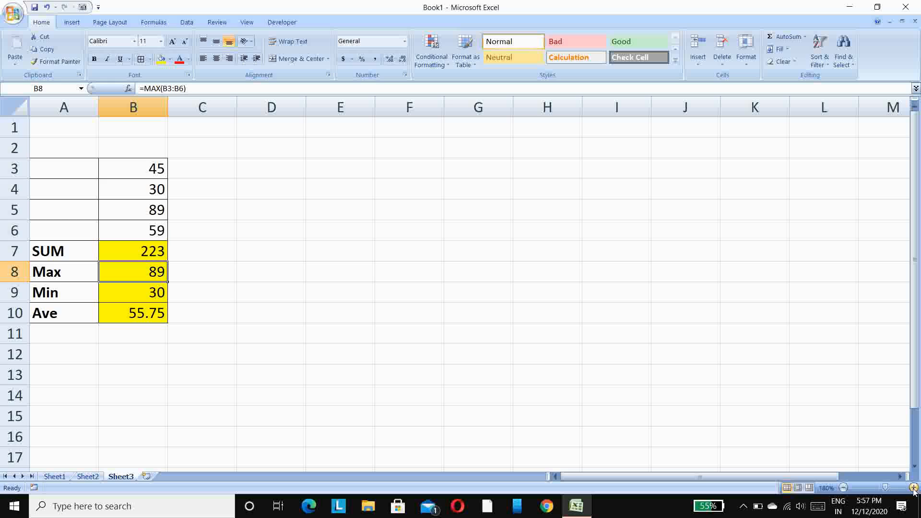
pyautogui.moveTo(718, 475); pyautogui.dragTo(687, 482)
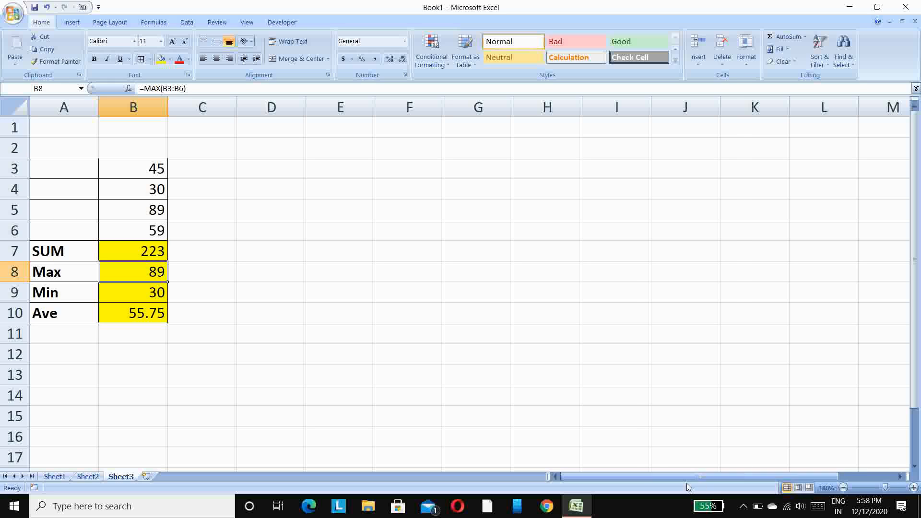
pyautogui.click(76, 249)
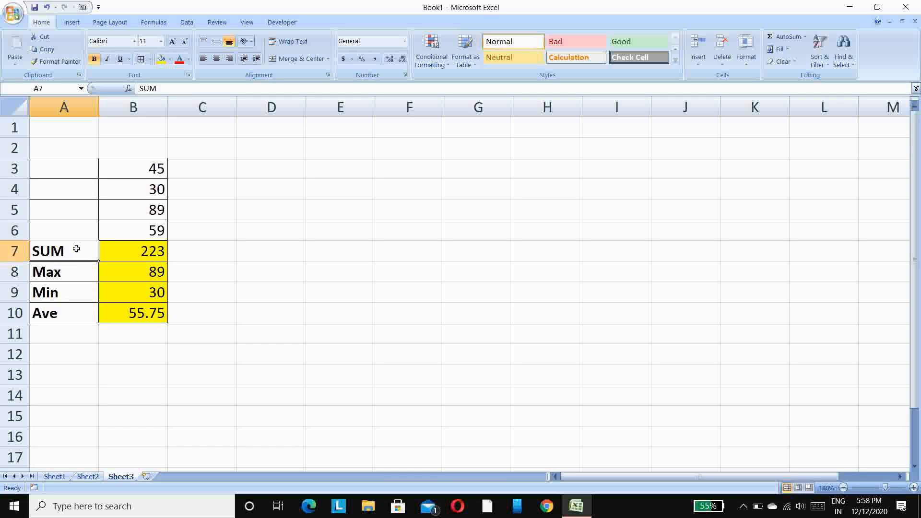
pyautogui.click(159, 246)
pyautogui.click(66, 152)
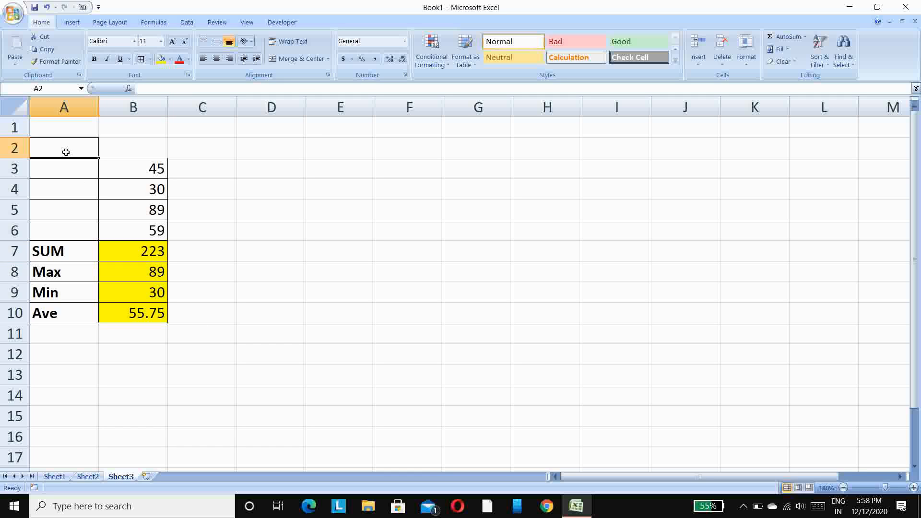
pyautogui.click(64, 166)
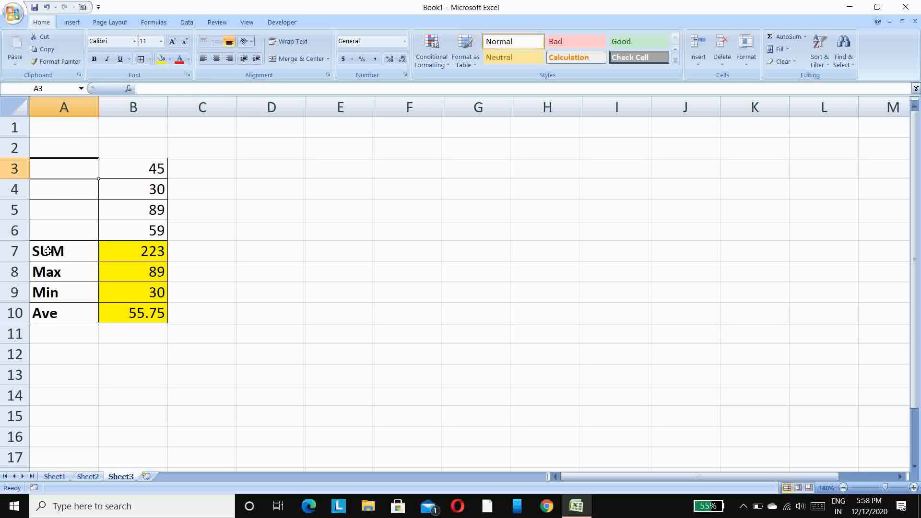
# - Change the SUM, Max, Min and Ave labels in A7 to A10 to the Algerian font and remove their bold formatting
pyautogui.moveTo(48, 252); pyautogui.dragTo(66, 309)
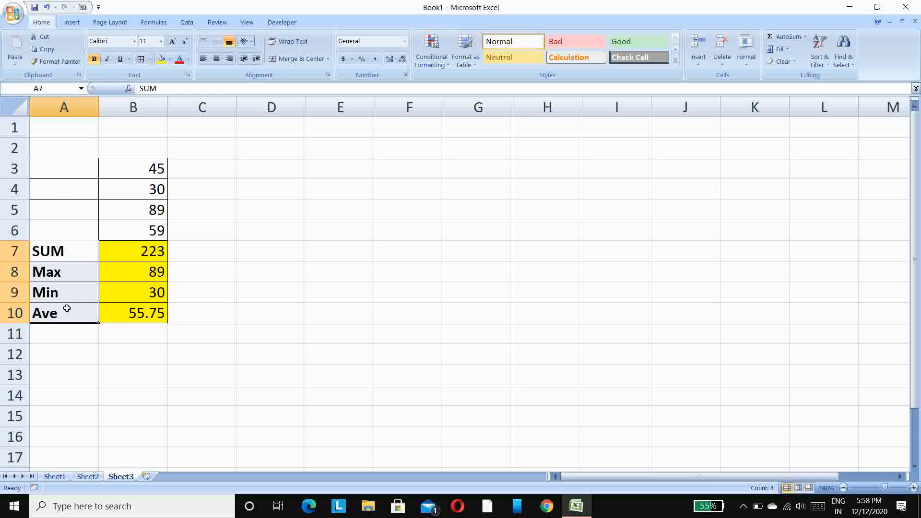
pyautogui.click(133, 44)
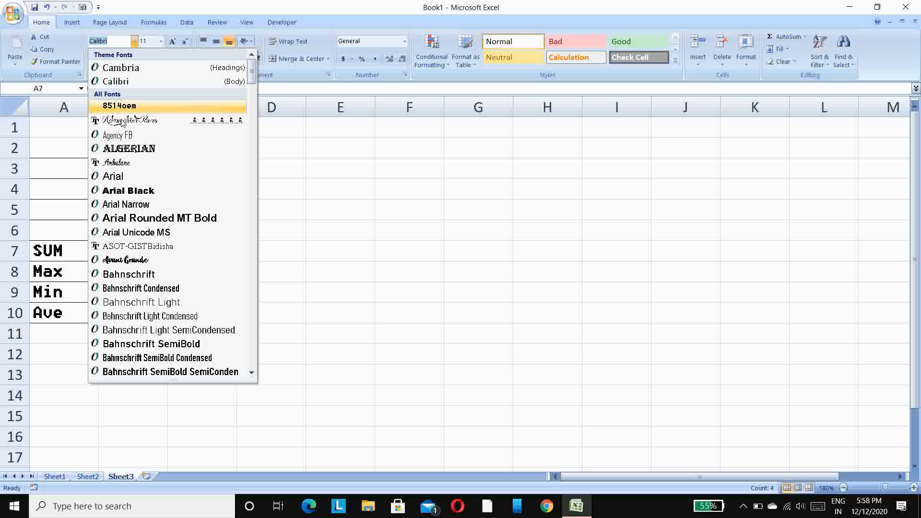
pyautogui.click(122, 150)
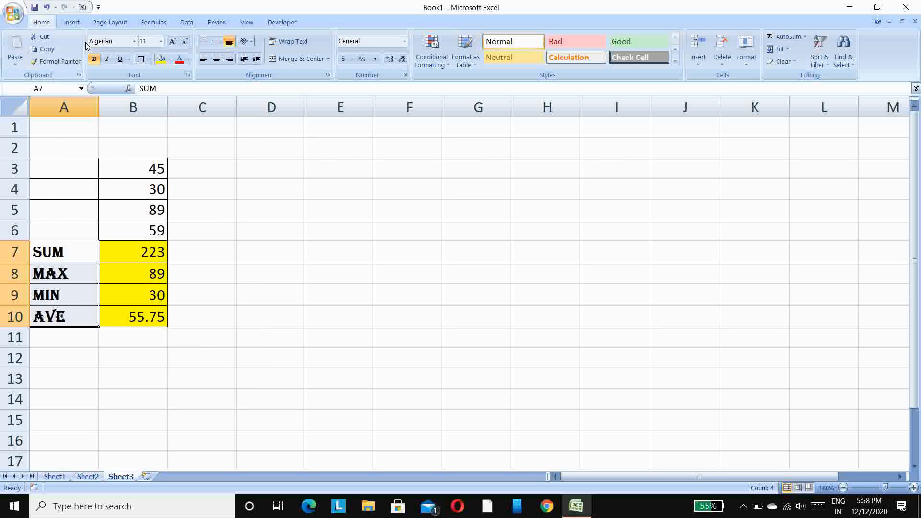
pyautogui.click(95, 59)
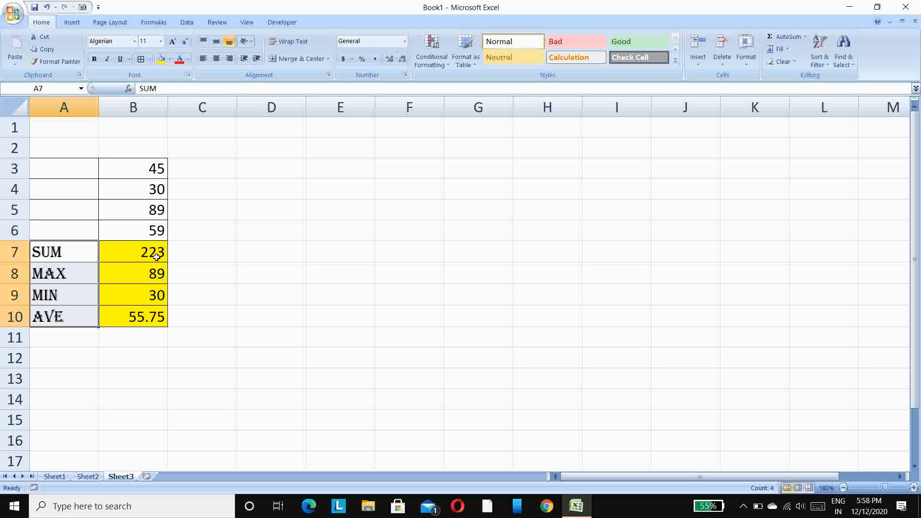
# - Set the font size of the whole table, cells A3 to B10, to 16
pyautogui.click(136, 257)
pyautogui.click(137, 165)
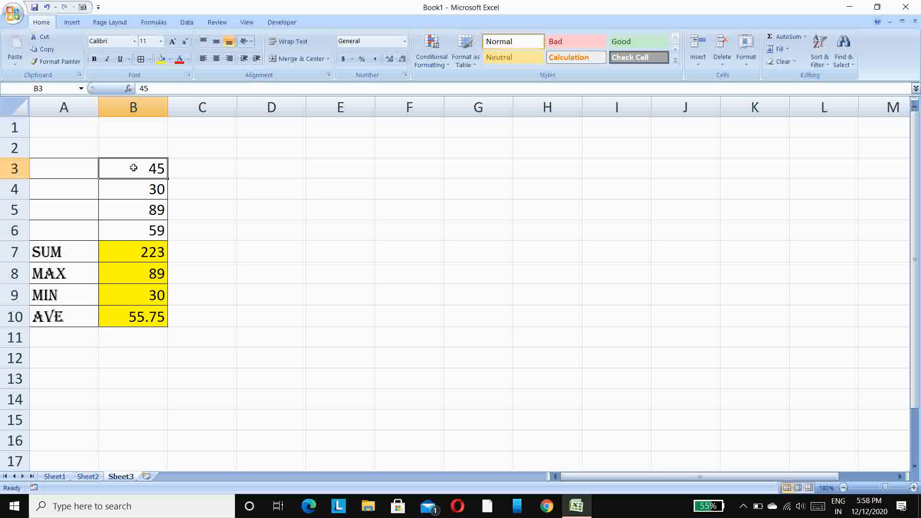
pyautogui.moveTo(56, 166); pyautogui.dragTo(147, 316)
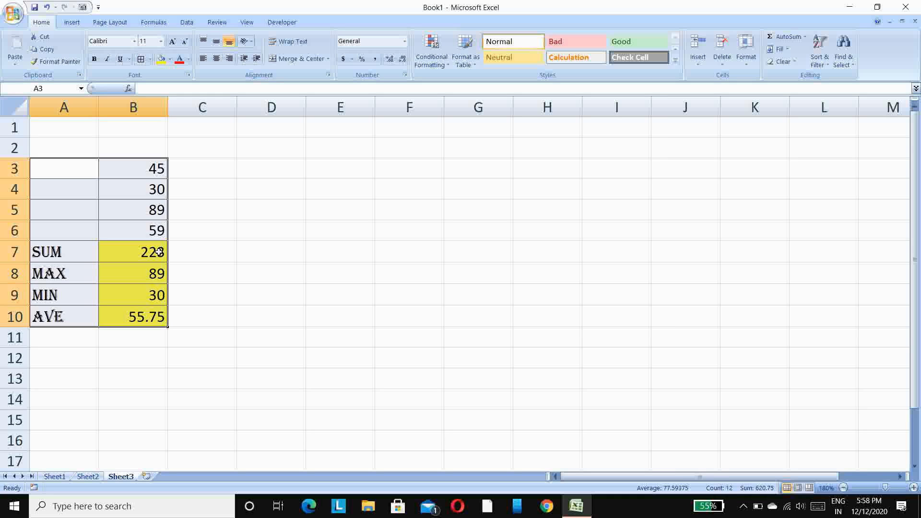
pyautogui.click(161, 42)
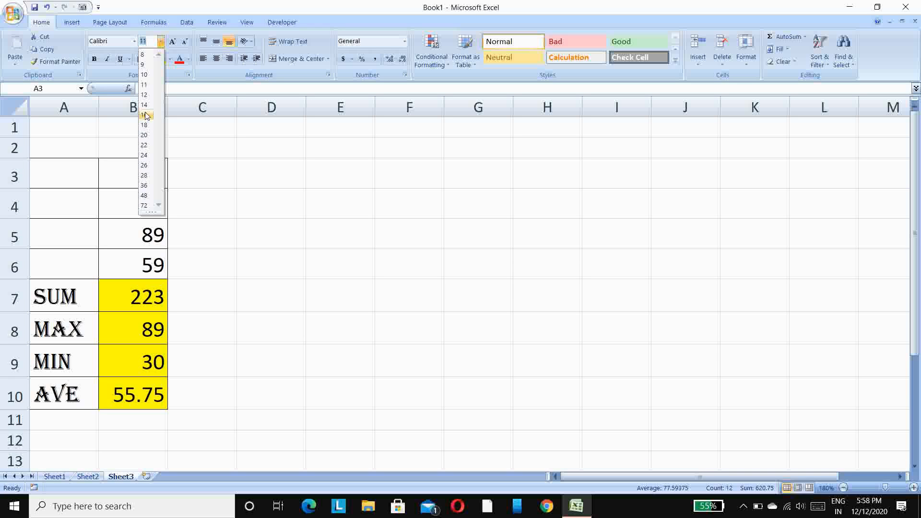
pyautogui.click(146, 116)
pyautogui.click(105, 281)
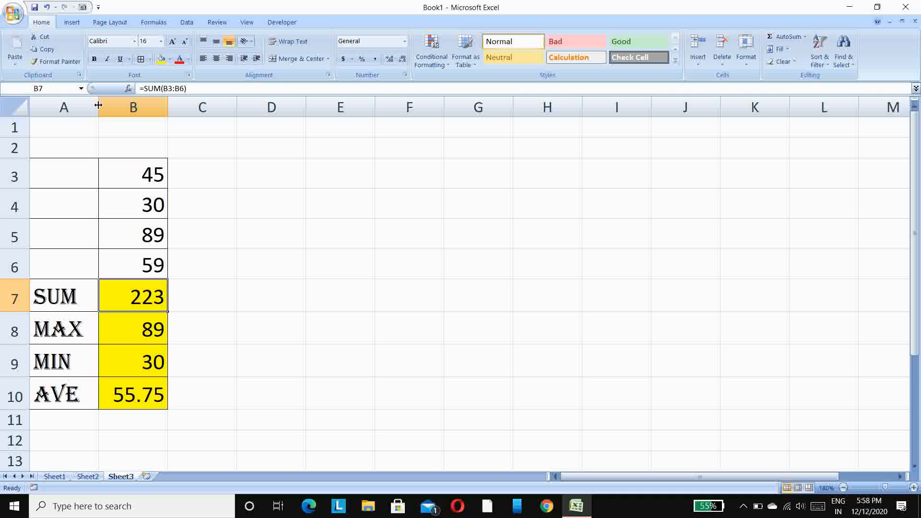
# - Widen column A to roughly twice its width and column B to somewhat less than column A
pyautogui.moveTo(98, 105); pyautogui.dragTo(178, 112)
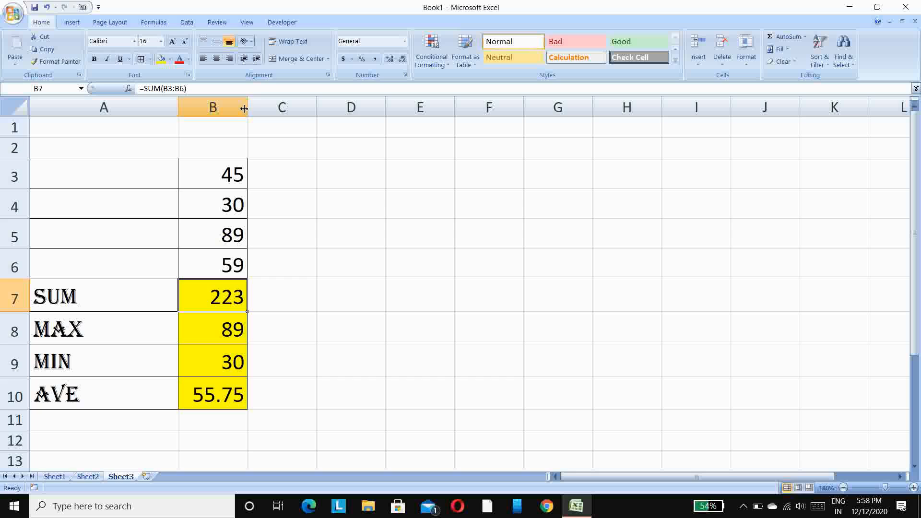
pyautogui.moveTo(247, 104); pyautogui.dragTo(299, 108)
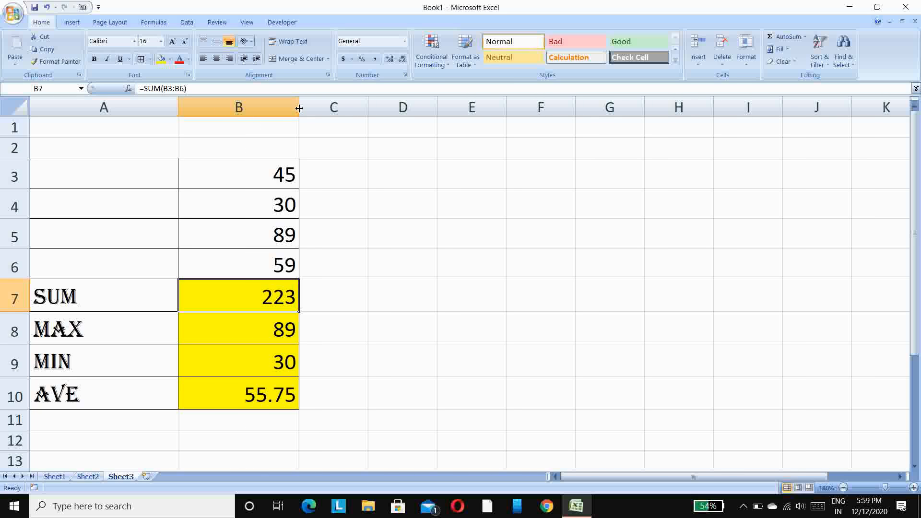
pyautogui.click(218, 201)
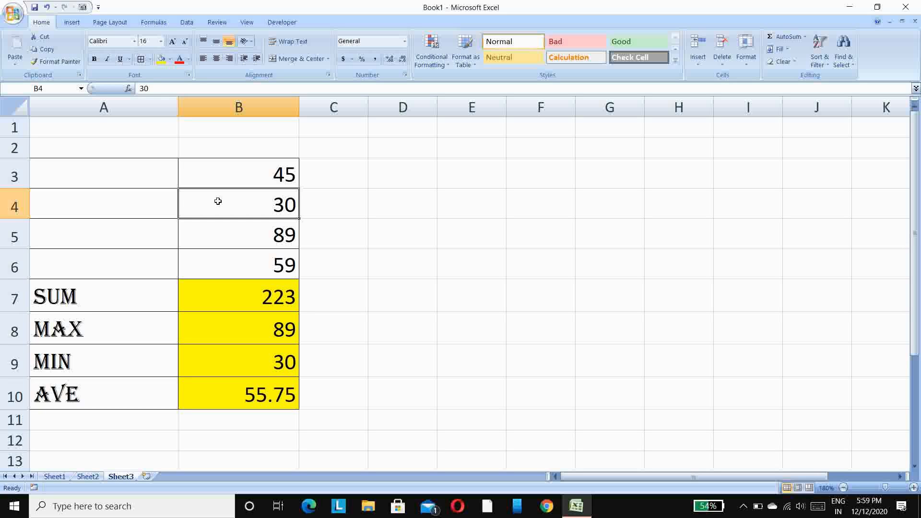